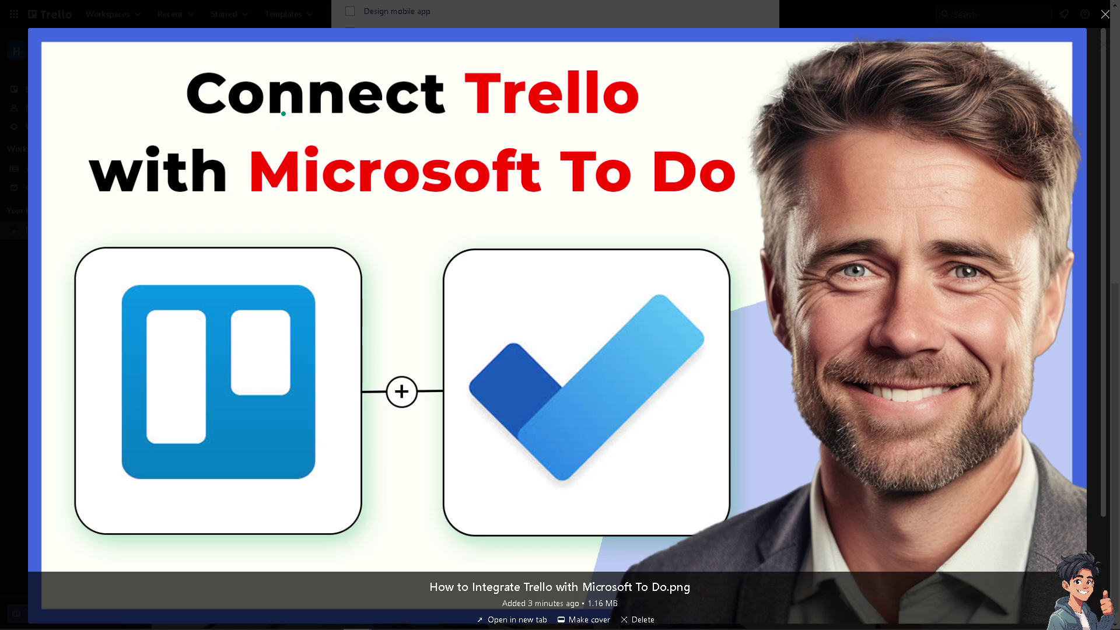
Close the attachment image preview and scroll the card back to its top
{"action": "left_click", "coordinate": [1104, 15]}
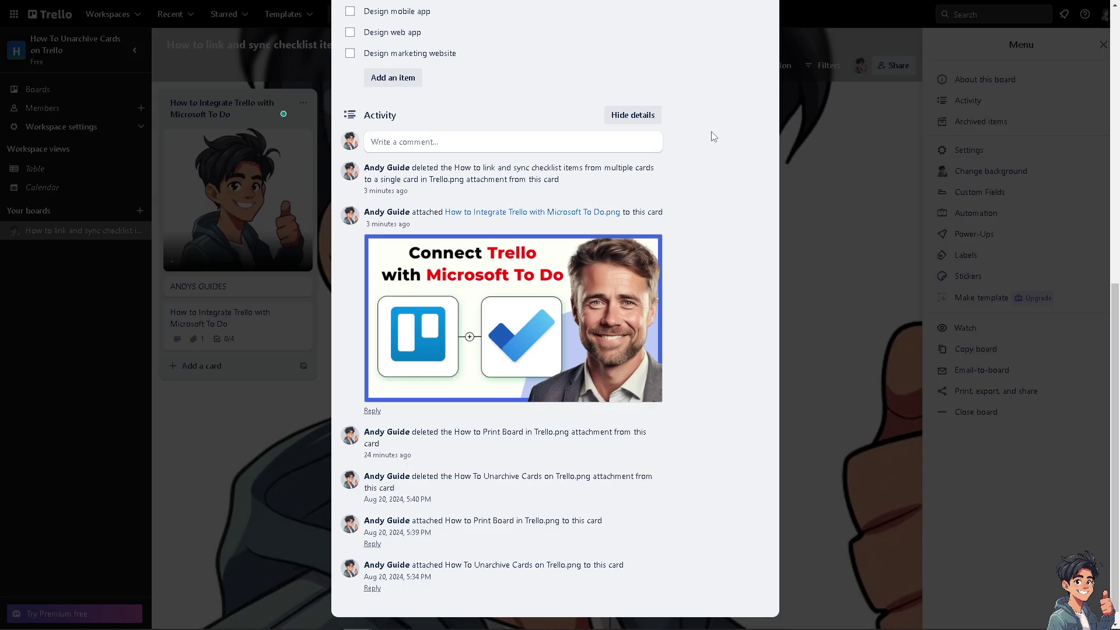
{"action": "scroll", "coordinate": [712, 136], "scroll_direction": "up", "scroll_amount": 9}
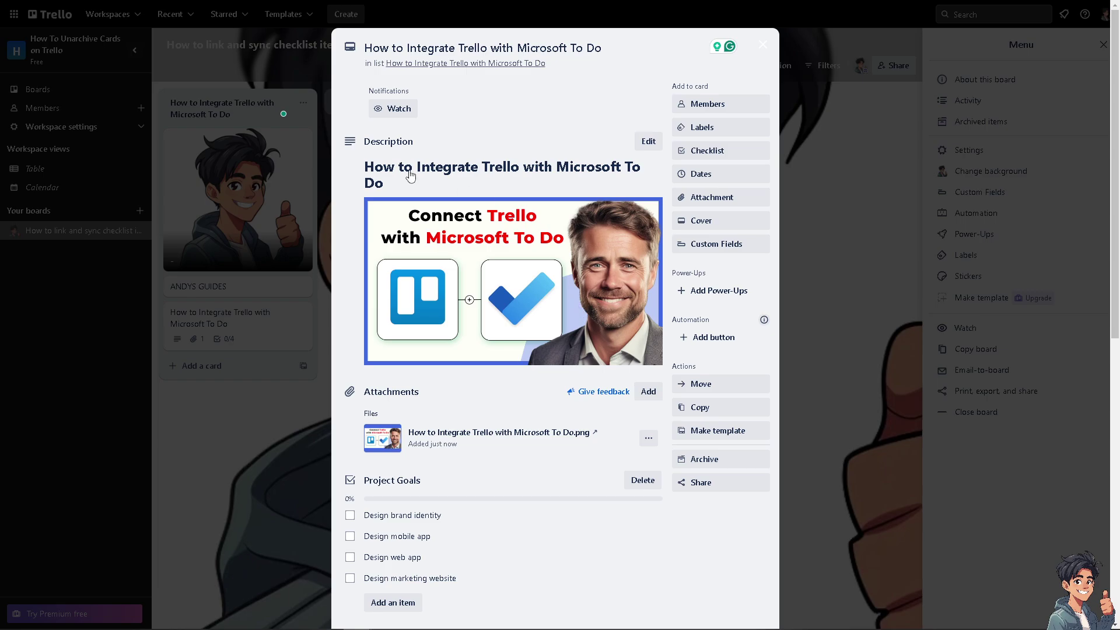
Close the card, open the Power-Ups directory and search it for 'microsoft'
{"action": "left_click", "coordinate": [828, 197]}
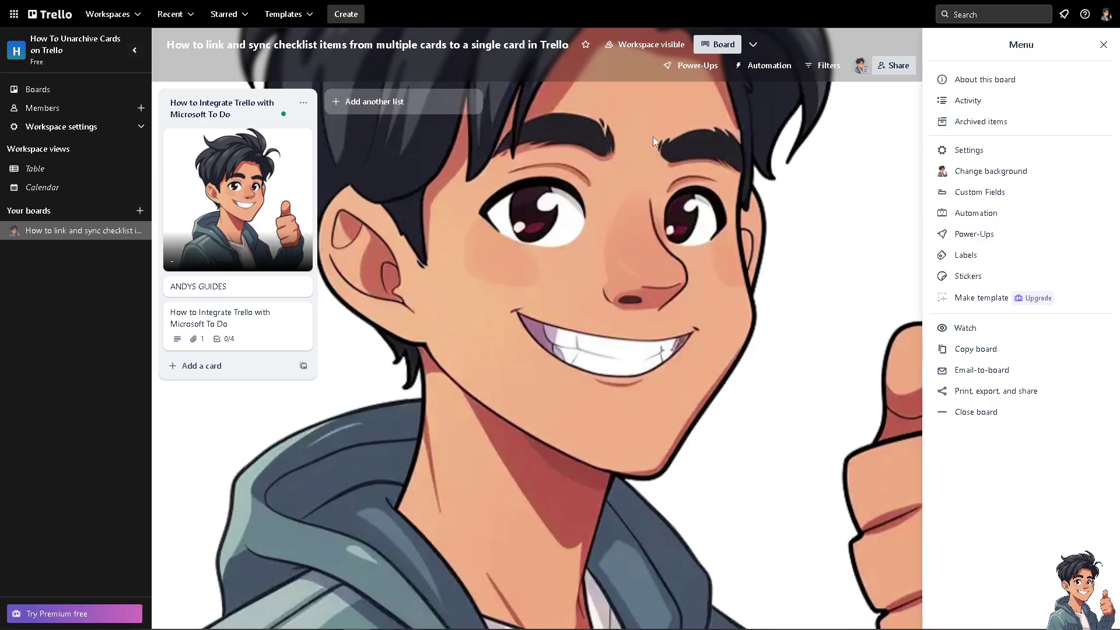
{"action": "left_click", "coordinate": [698, 68]}
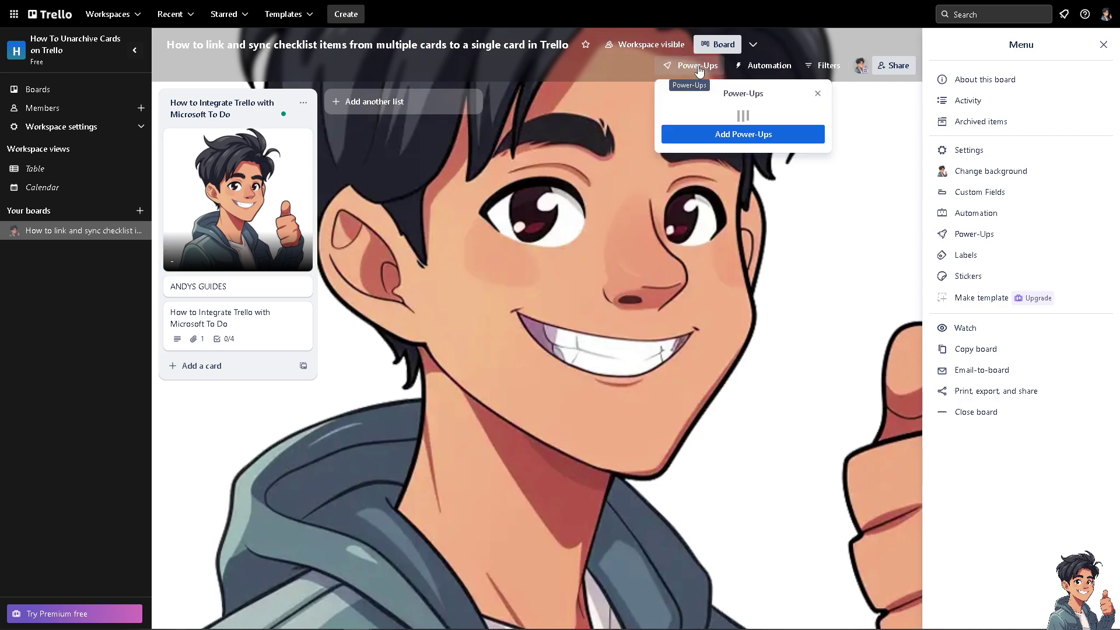
{"action": "left_click", "coordinate": [743, 270]}
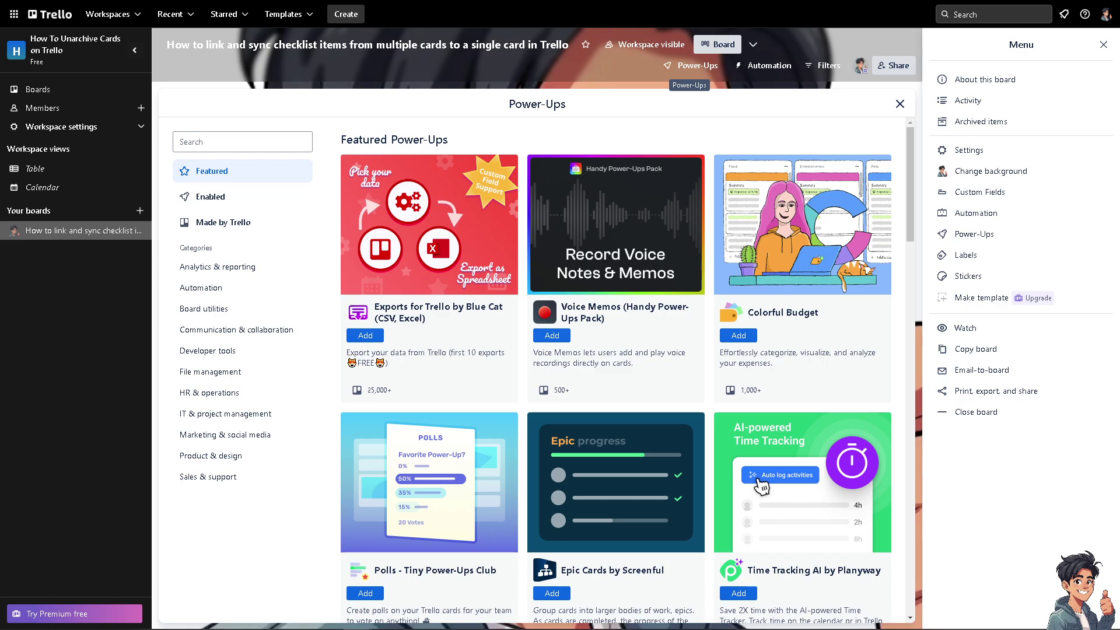
{"action": "left_click", "coordinate": [261, 145]}
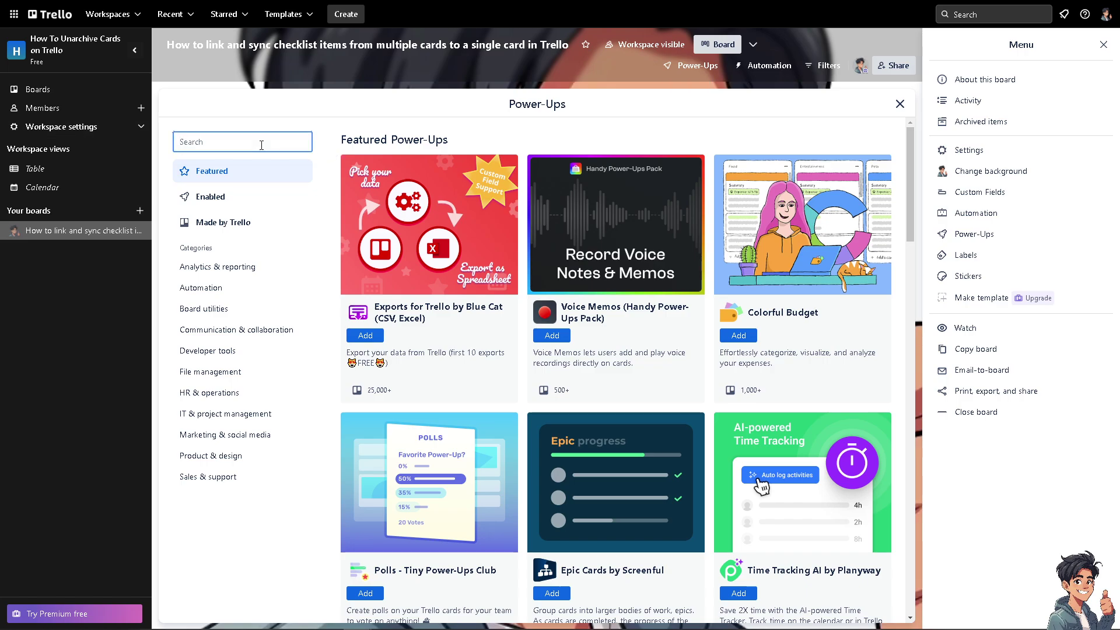
{"action": "type", "text": "Micro"}
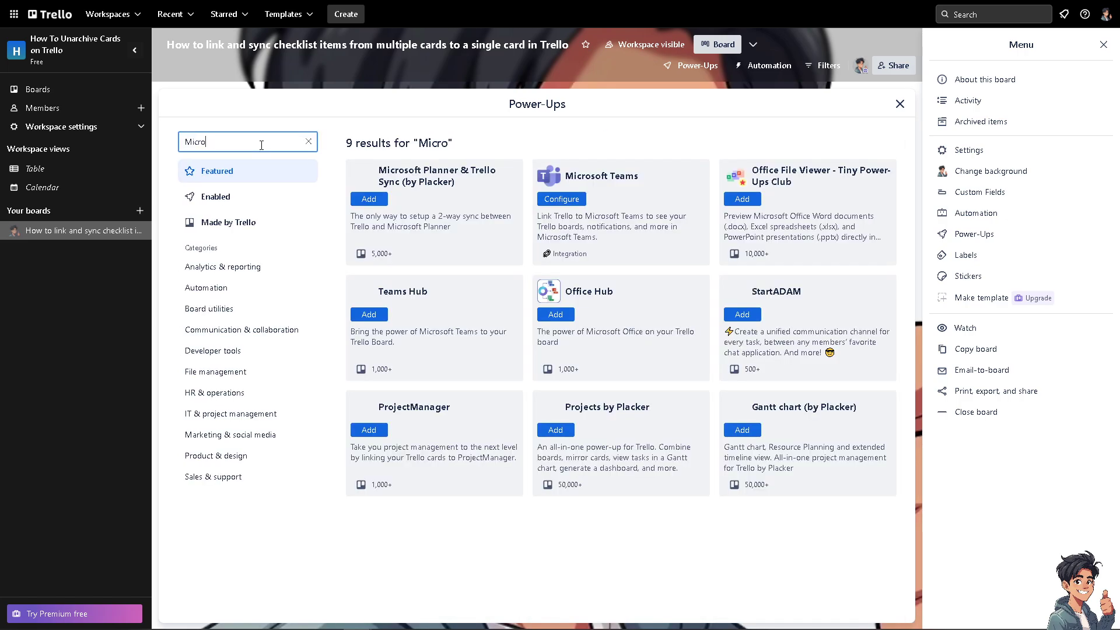
{"action": "type", "text": "o"}
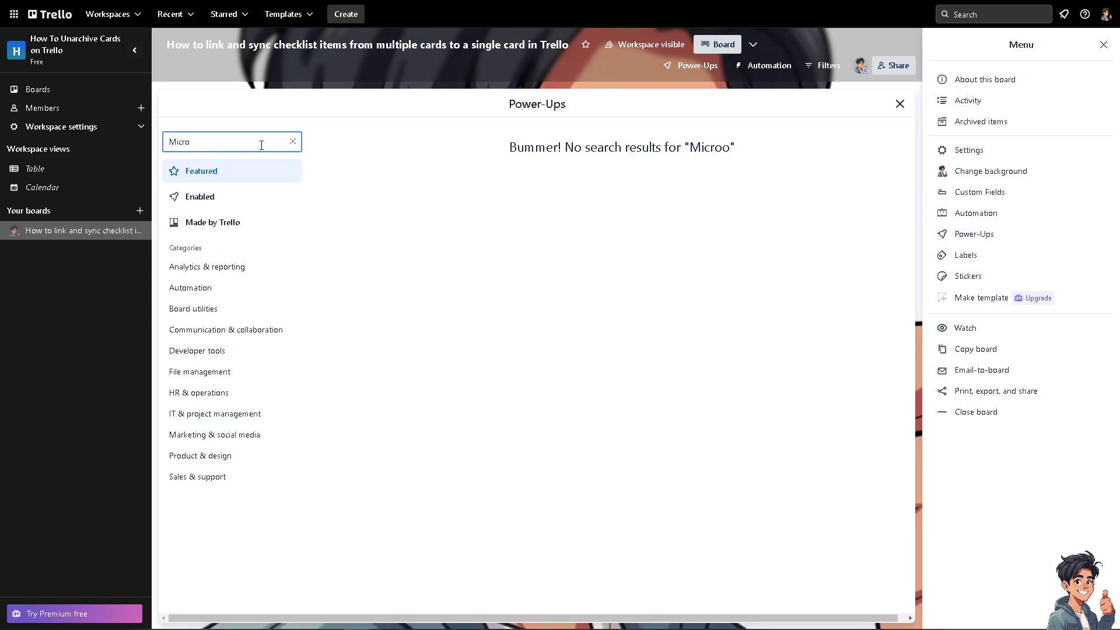
{"action": "type", "text": "soft"}
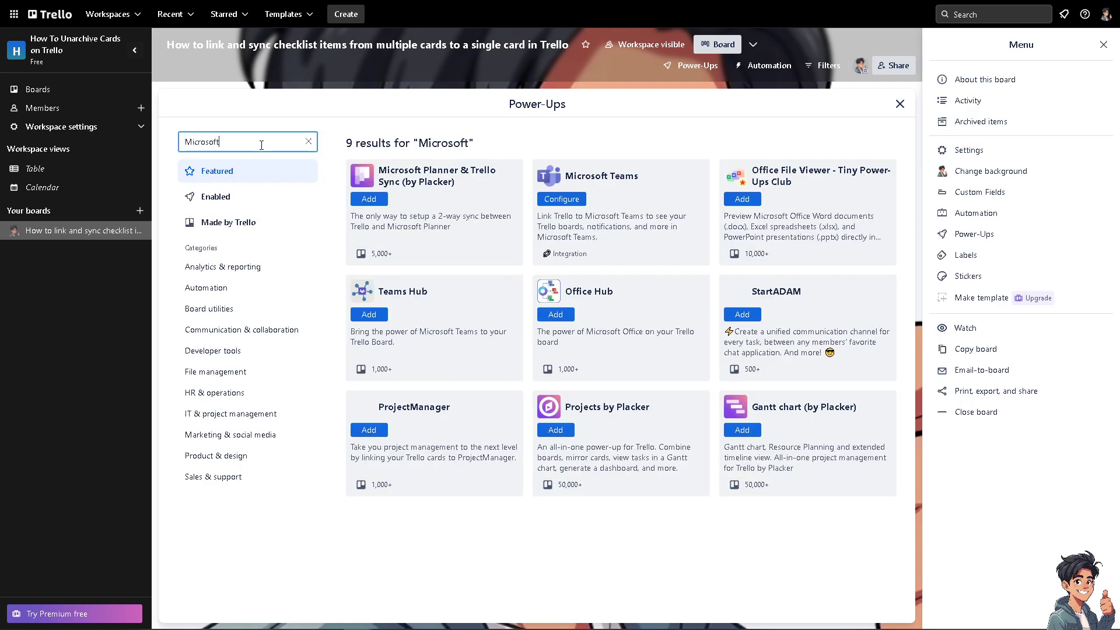
{"action": "key", "text": "ctrl+a"}
{"action": "type", "text": "microsoft"}
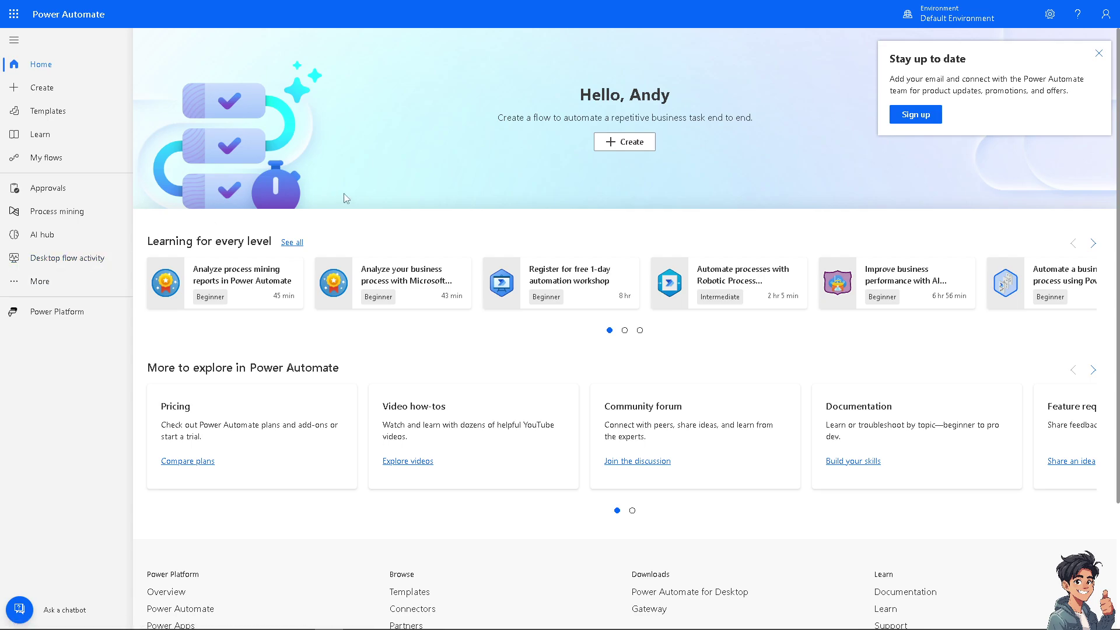
Dismiss the newsletter prompt and go to Power Automate's Create page
{"action": "left_click", "coordinate": [1098, 54]}
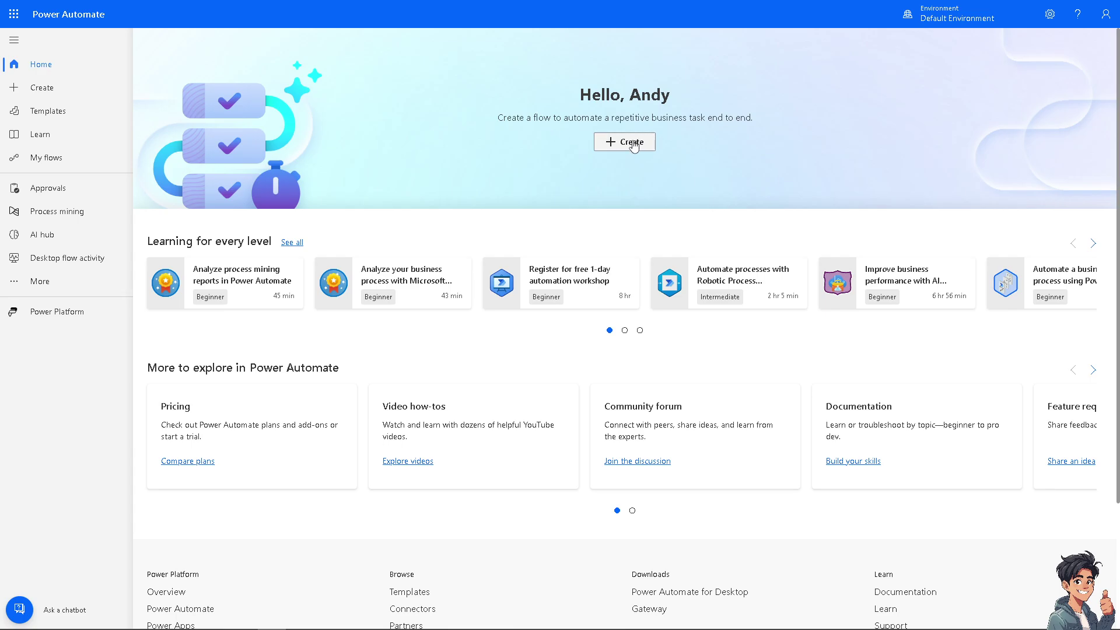
{"action": "left_click", "coordinate": [634, 147]}
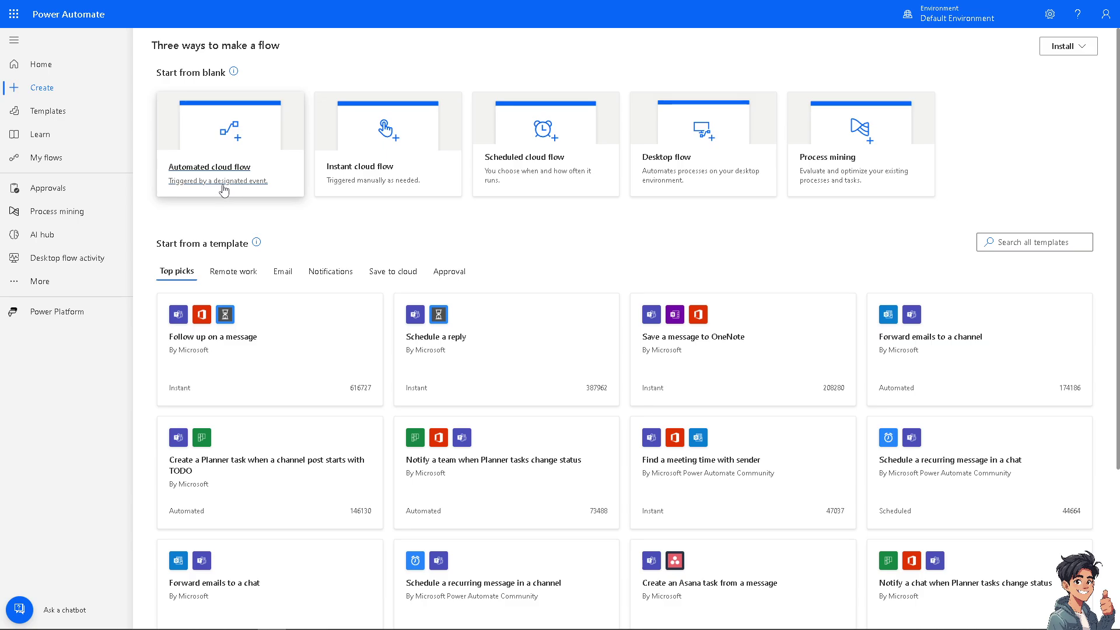
Start an automated cloud flow named 'How to Integrate Trello with Microsoft To Do'
{"action": "left_click", "coordinate": [228, 140]}
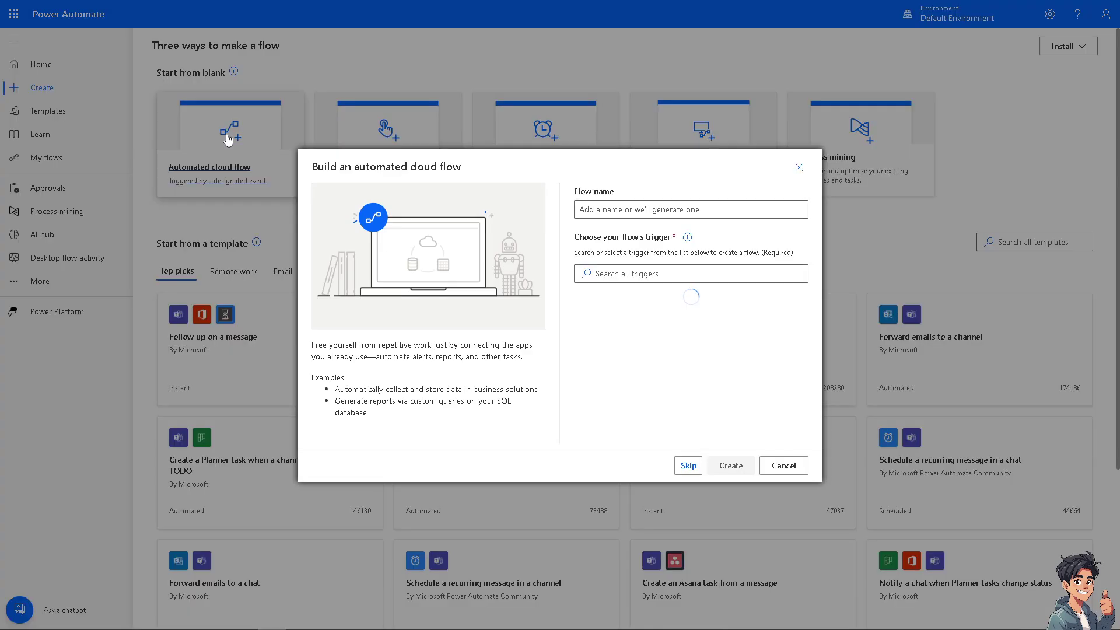
{"action": "left_click", "coordinate": [605, 213]}
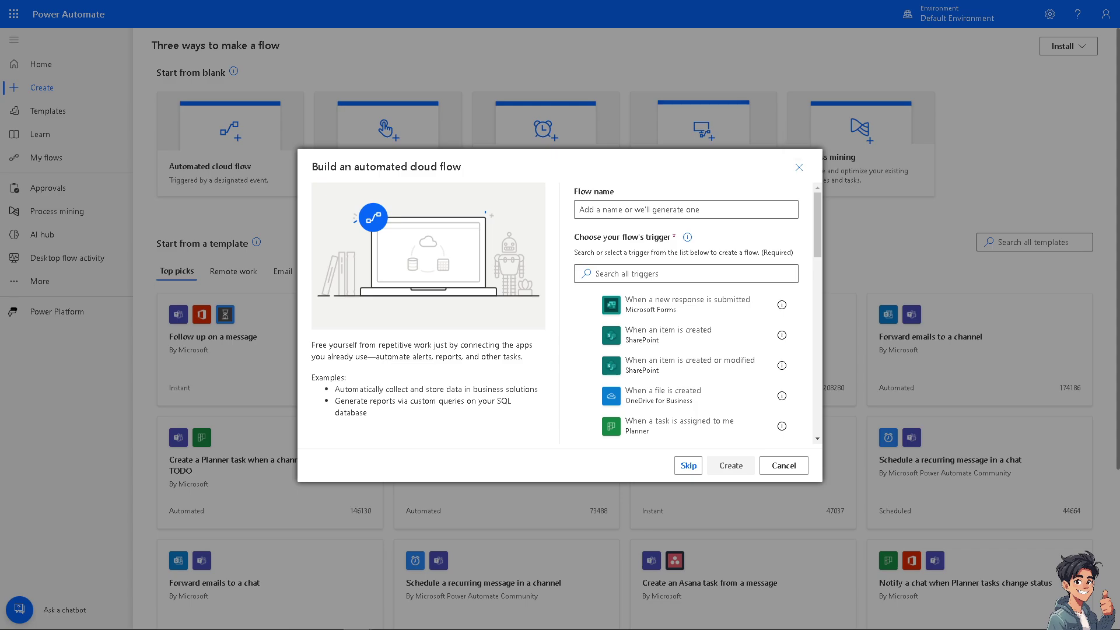
{"action": "left_click", "coordinate": [663, 205]}
{"action": "type", "text": "How to Integrate Trello with Microsoft To Do"}
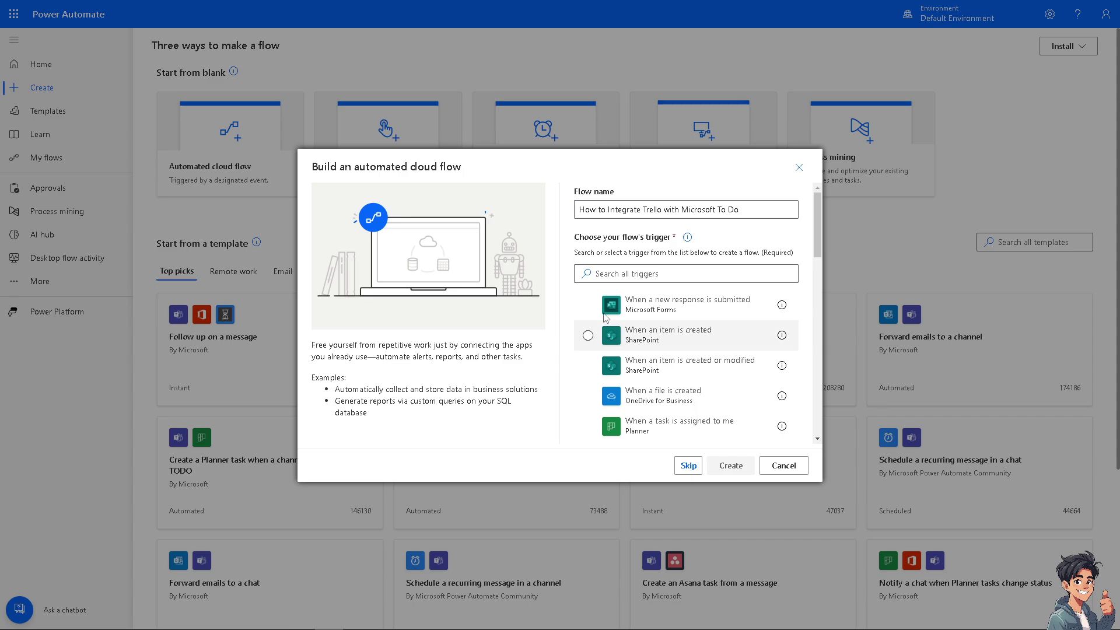
{"action": "type", "text": "rello"}
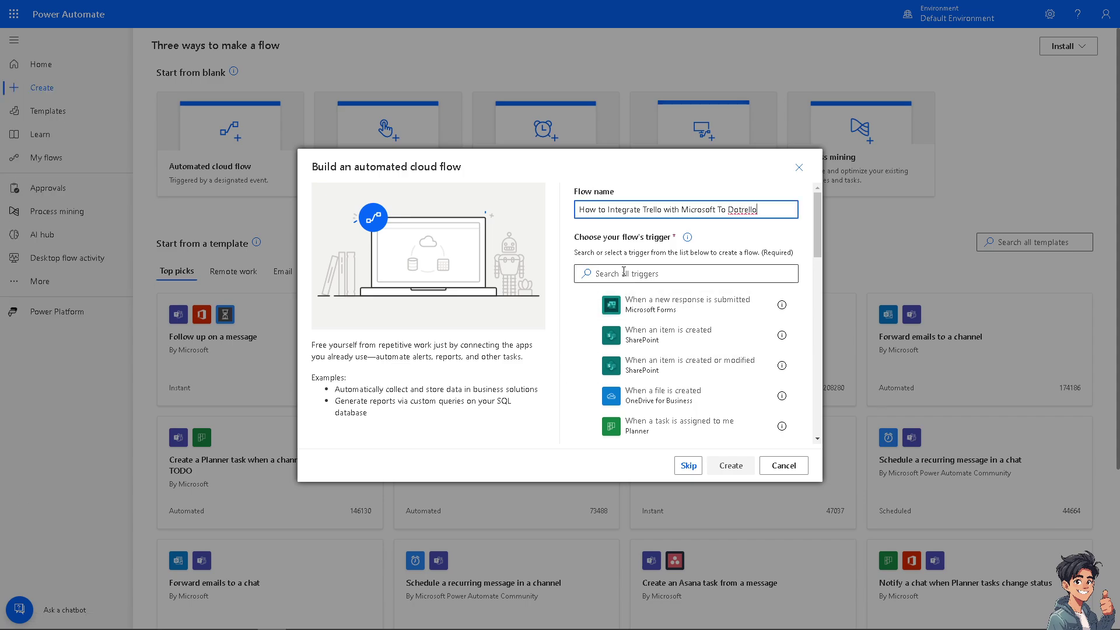
{"action": "key", "text": "BackSpace"}
{"action": "key", "text": "BackSpace"}
{"action": "key", "text": "BackSpace"}
{"action": "key", "text": "BackSpace"}
{"action": "key", "text": "BackSpace"}
Choose the Trello trigger 'When a new card is added to a list (V2)' and create the flow
{"action": "left_click", "coordinate": [623, 271]}
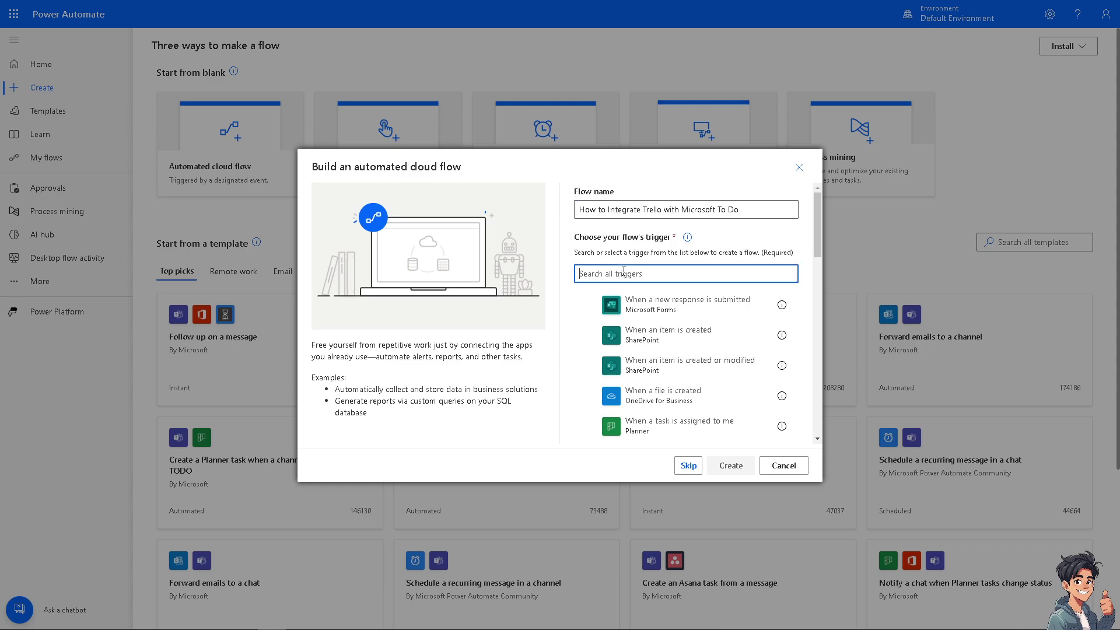
{"action": "type", "text": "trel"}
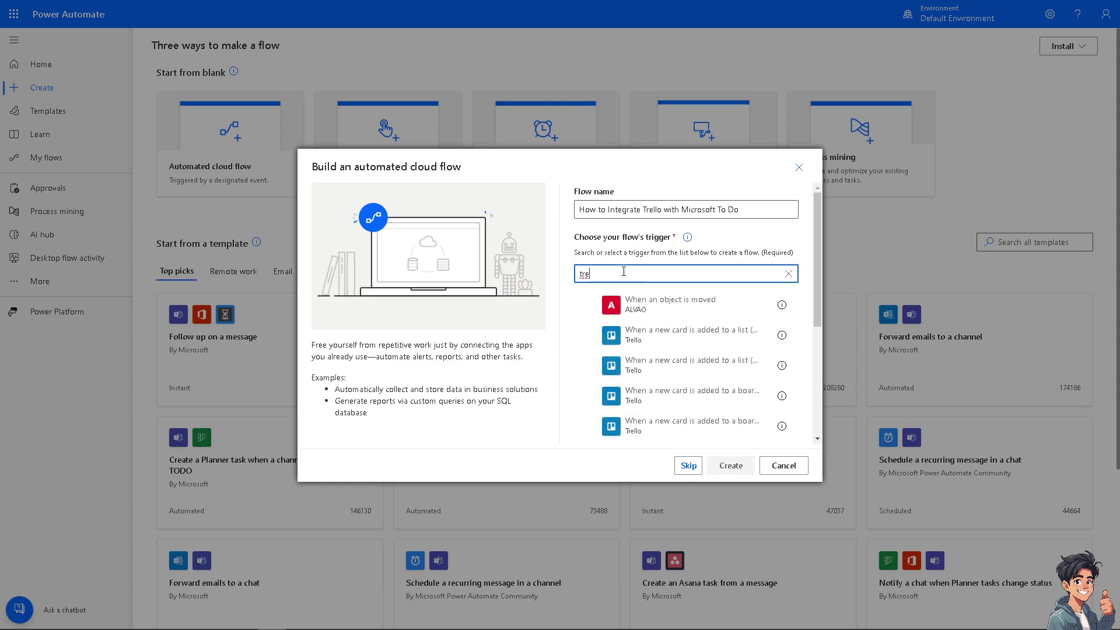
{"action": "type", "text": "l"}
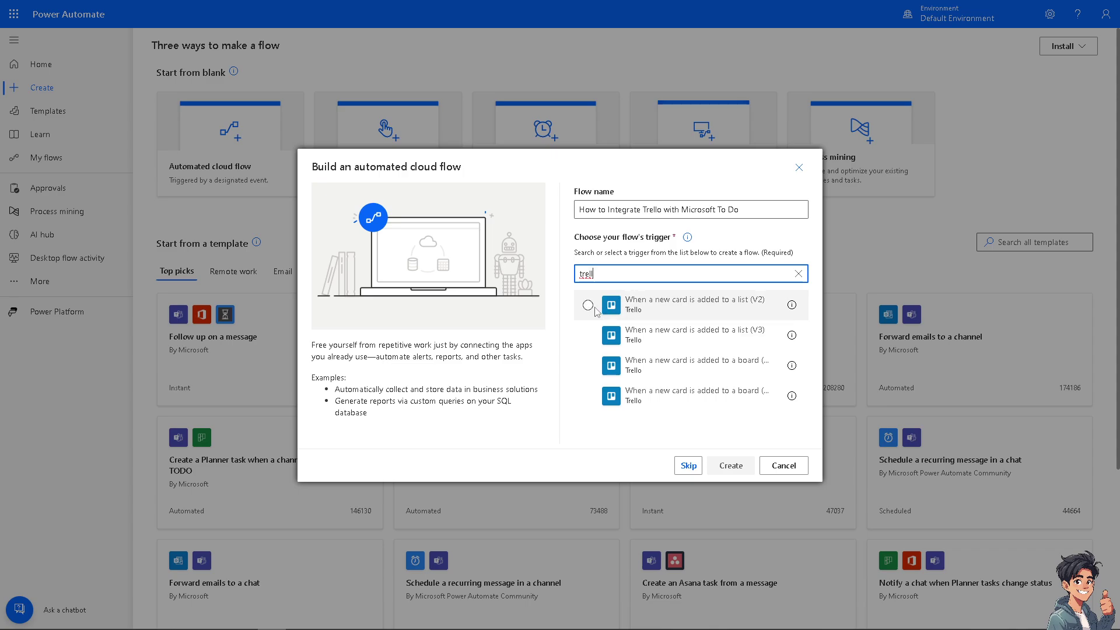
{"action": "left_click", "coordinate": [635, 311]}
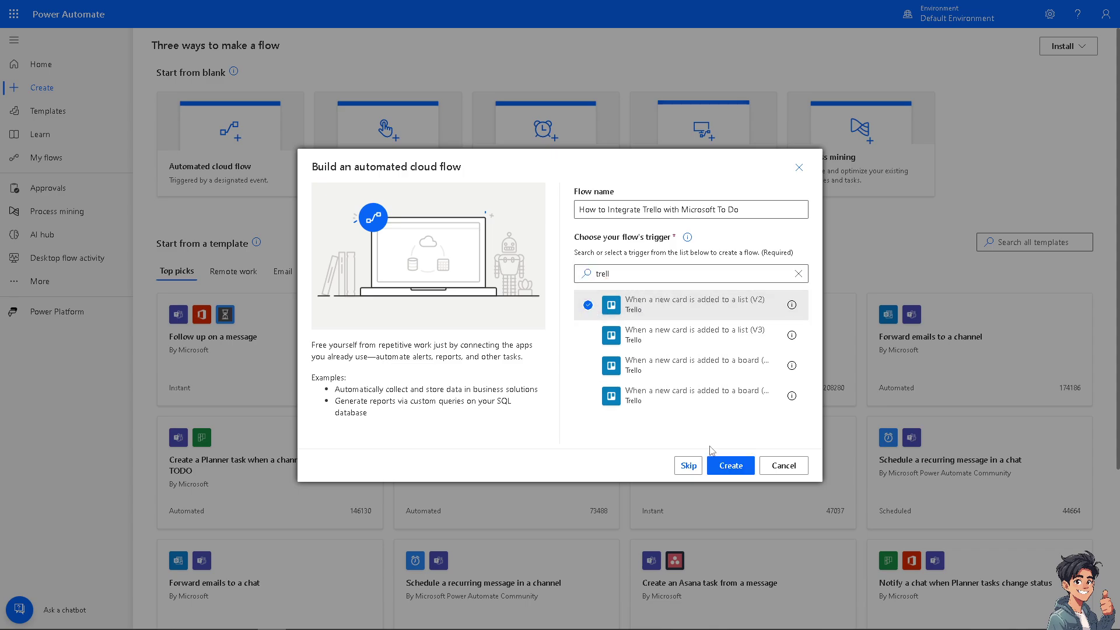
{"action": "left_click", "coordinate": [730, 469]}
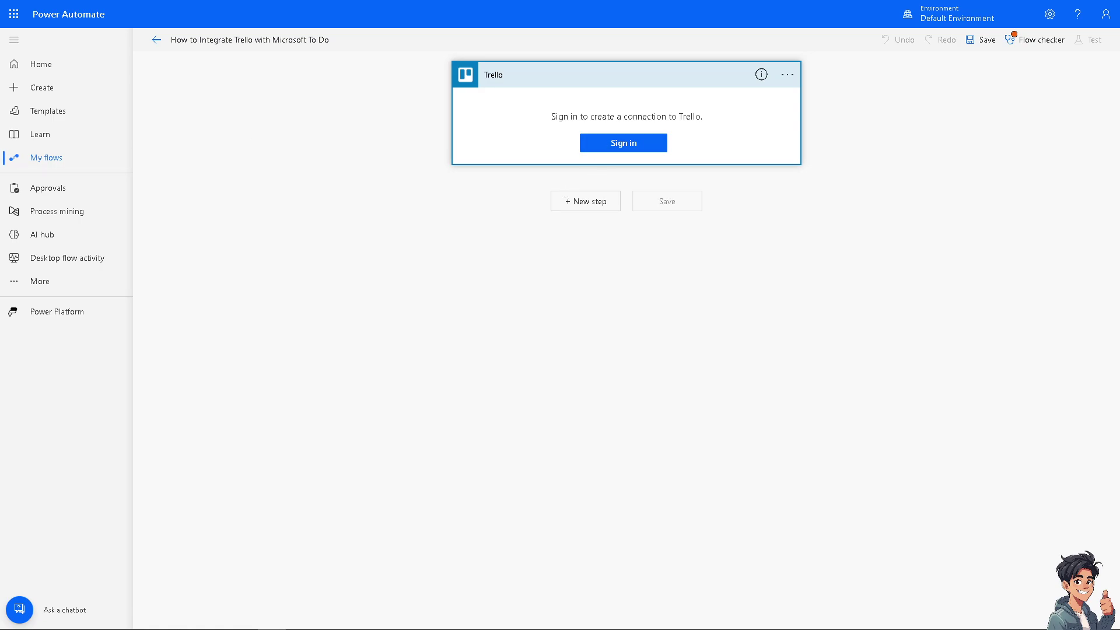
Sign in to Trello from the trigger step to connect the flow
{"action": "left_click", "coordinate": [623, 143]}
{"action": "scroll", "coordinate": [289, 306], "scroll_direction": "down", "scroll_amount": 4}
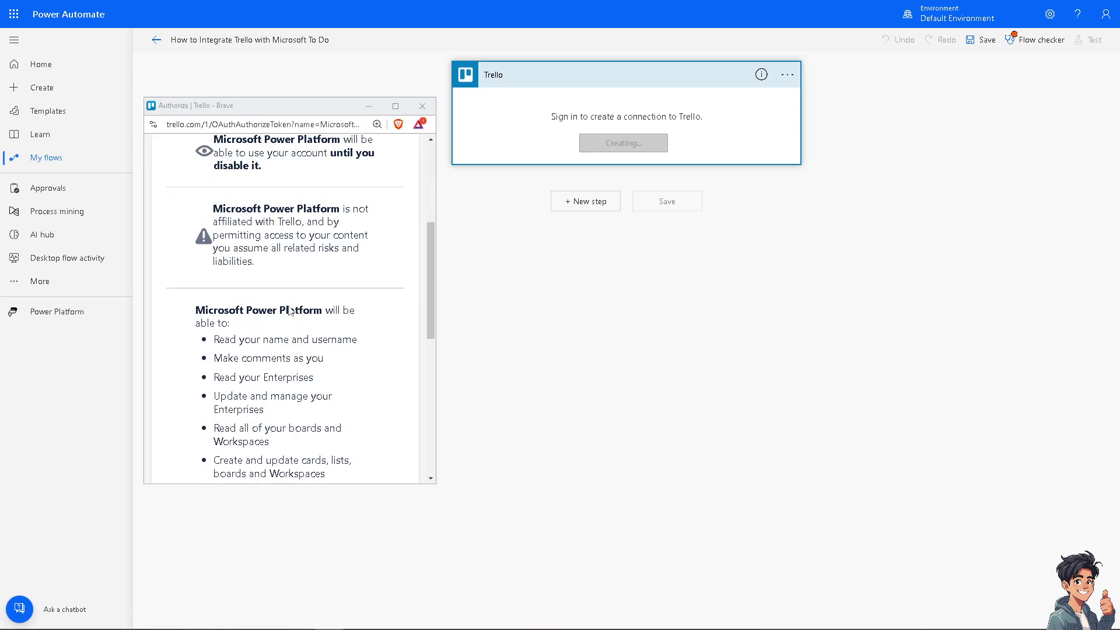
{"action": "scroll", "coordinate": [289, 305], "scroll_direction": "down", "scroll_amount": 4}
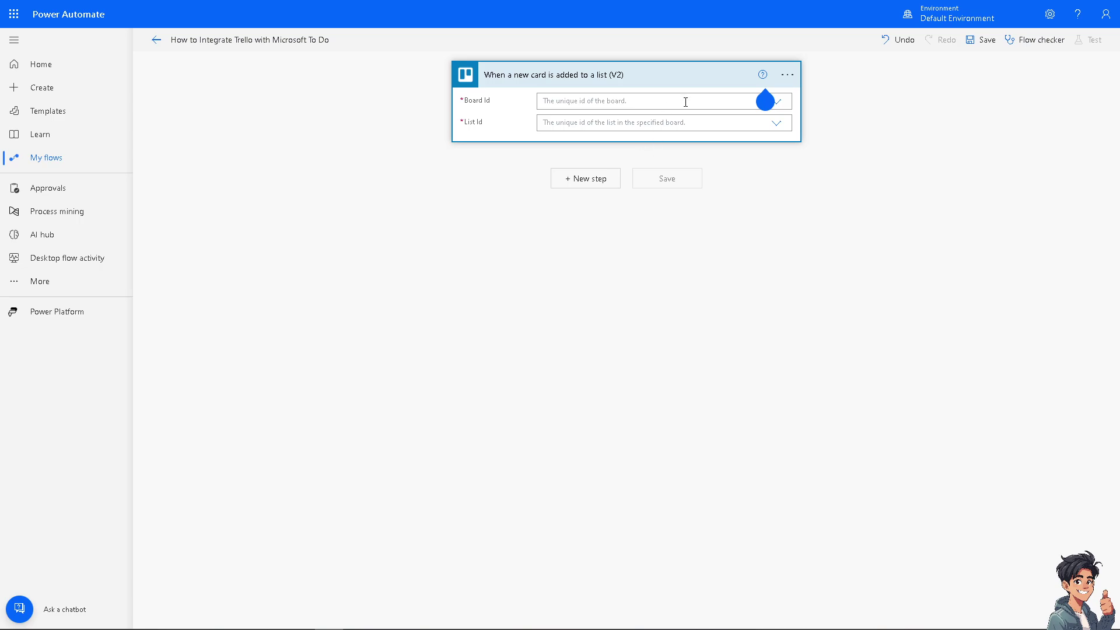
Try a pasted custom Board Id, then clear it and leave List Id empty
{"action": "left_click", "coordinate": [761, 102]}
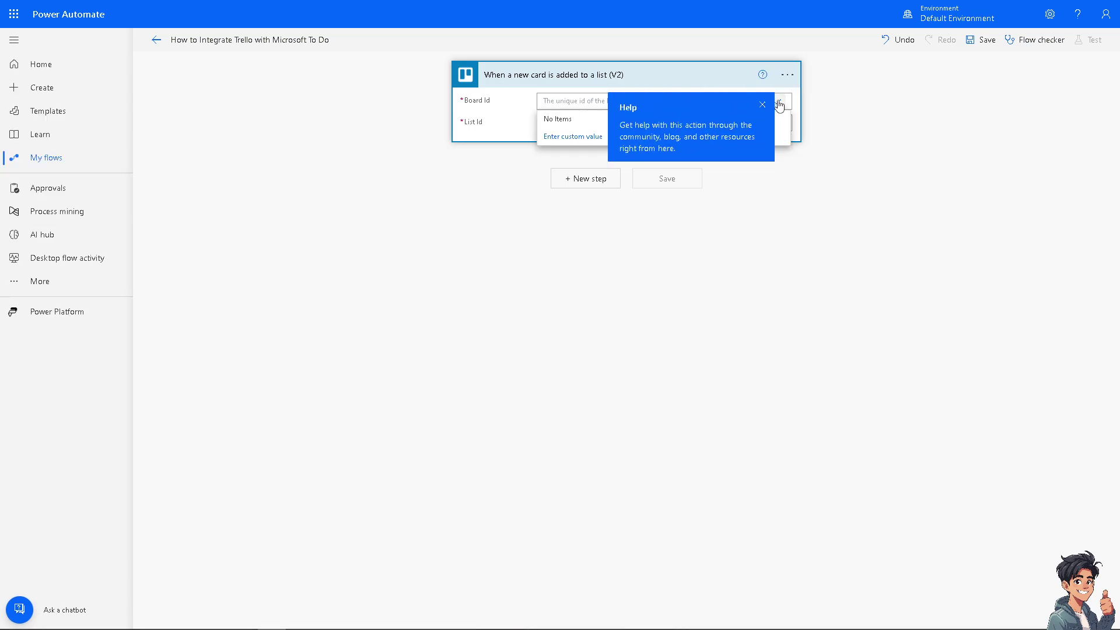
{"action": "left_click", "coordinate": [779, 105]}
{"action": "left_click", "coordinate": [762, 105]}
{"action": "left_click", "coordinate": [688, 105]}
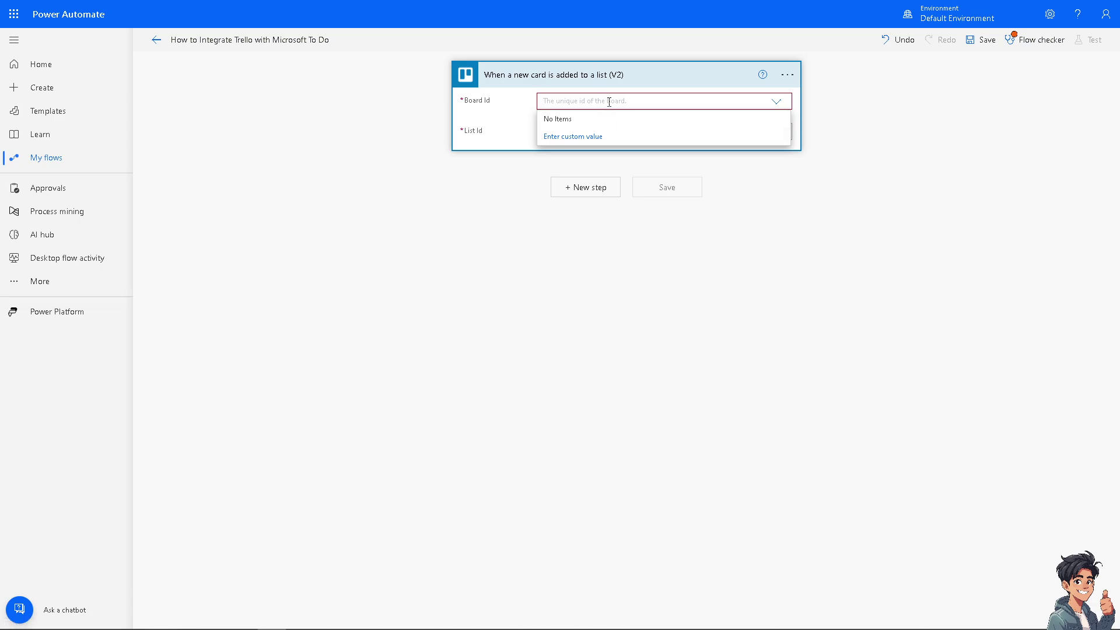
{"action": "left_click", "coordinate": [588, 138]}
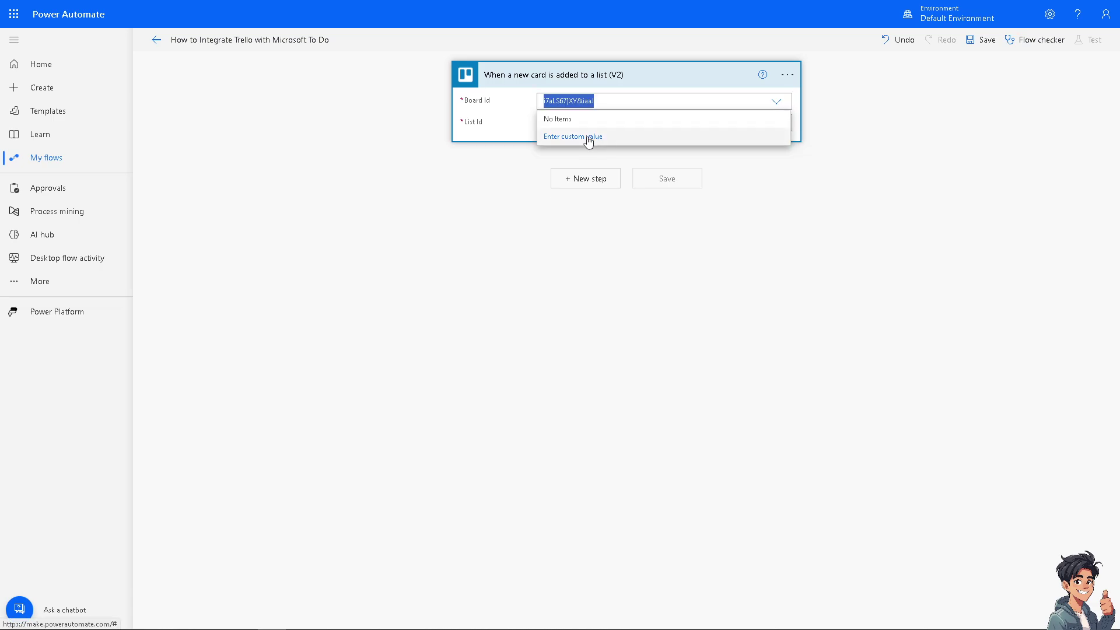
{"action": "key", "text": "BackSpace"}
{"action": "left_click", "coordinate": [564, 129]}
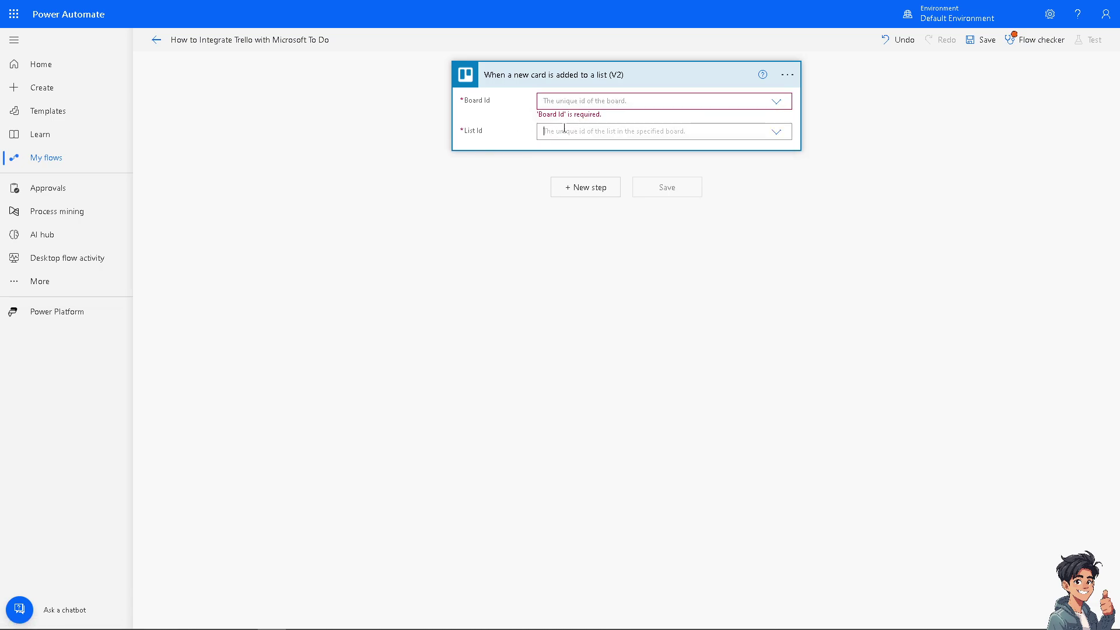
{"action": "left_click", "coordinate": [520, 195]}
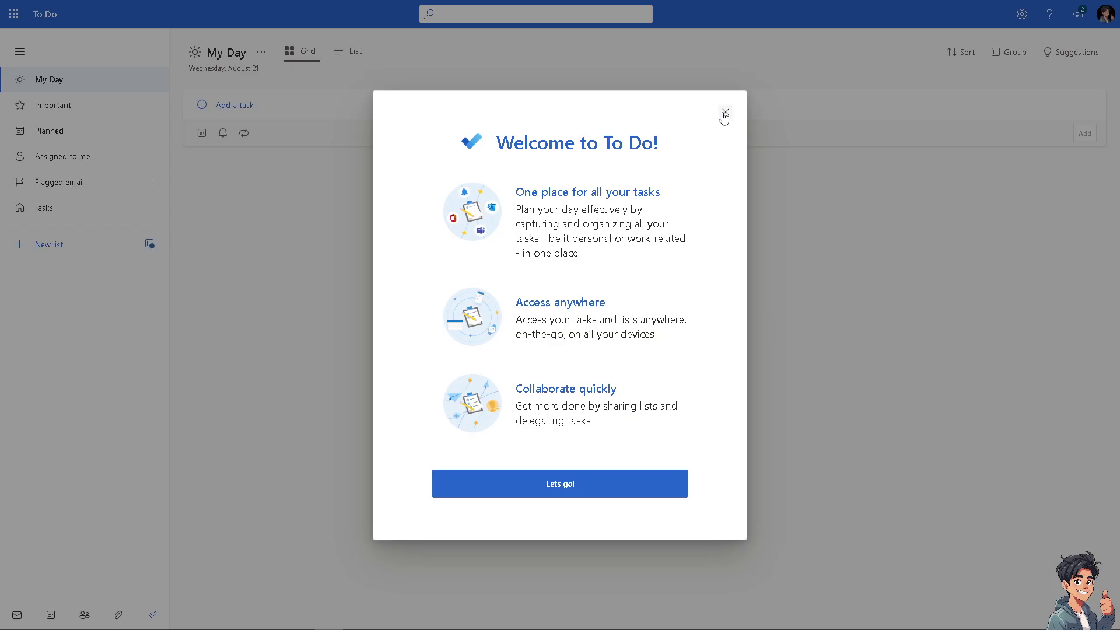
Dismiss the To Do welcome dialog, tour tips and Microsoft 365 app launcher
{"action": "left_click", "coordinate": [725, 114]}
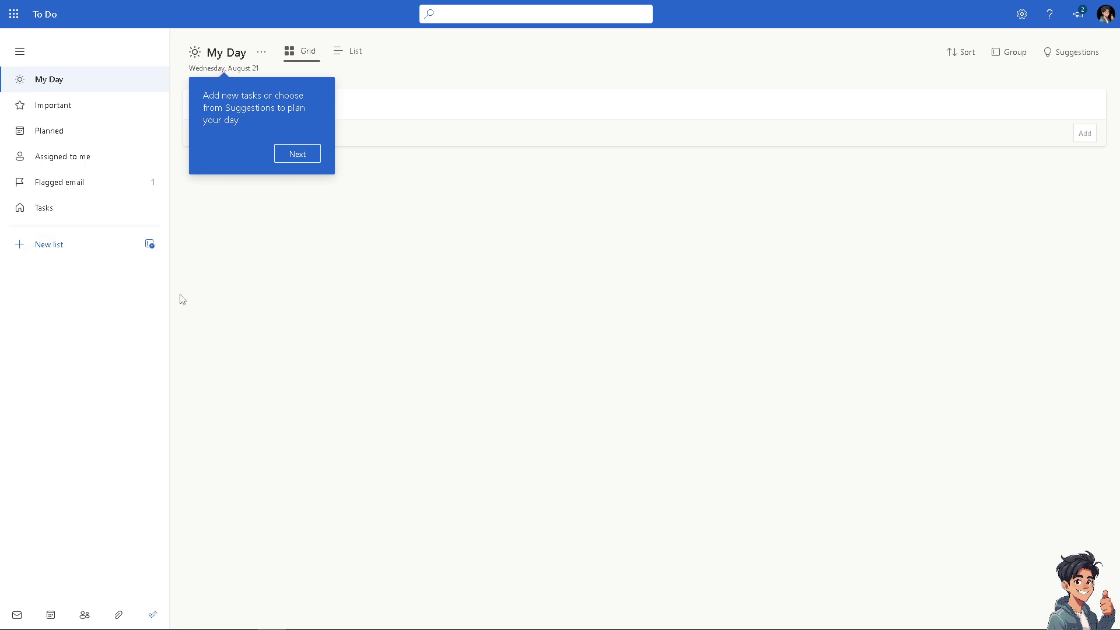
{"action": "left_click", "coordinate": [299, 155]}
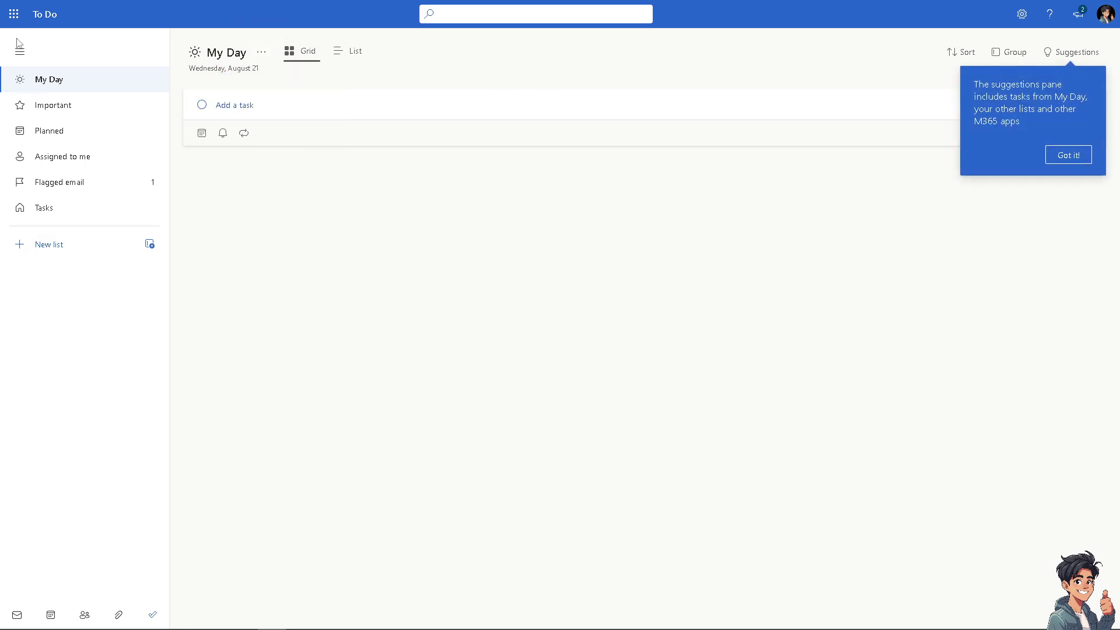
{"action": "left_click", "coordinate": [13, 14]}
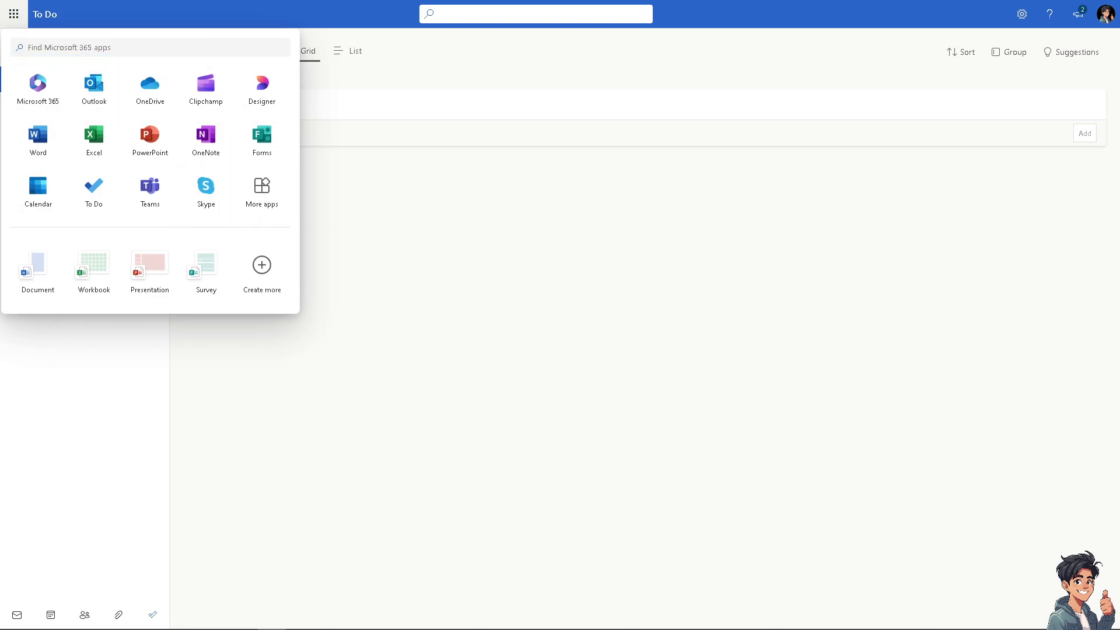
{"action": "left_click", "coordinate": [111, 368]}
Enter the My Day task 'How to Integrate Trello with Microsoft To Do'
{"action": "left_click", "coordinate": [239, 106]}
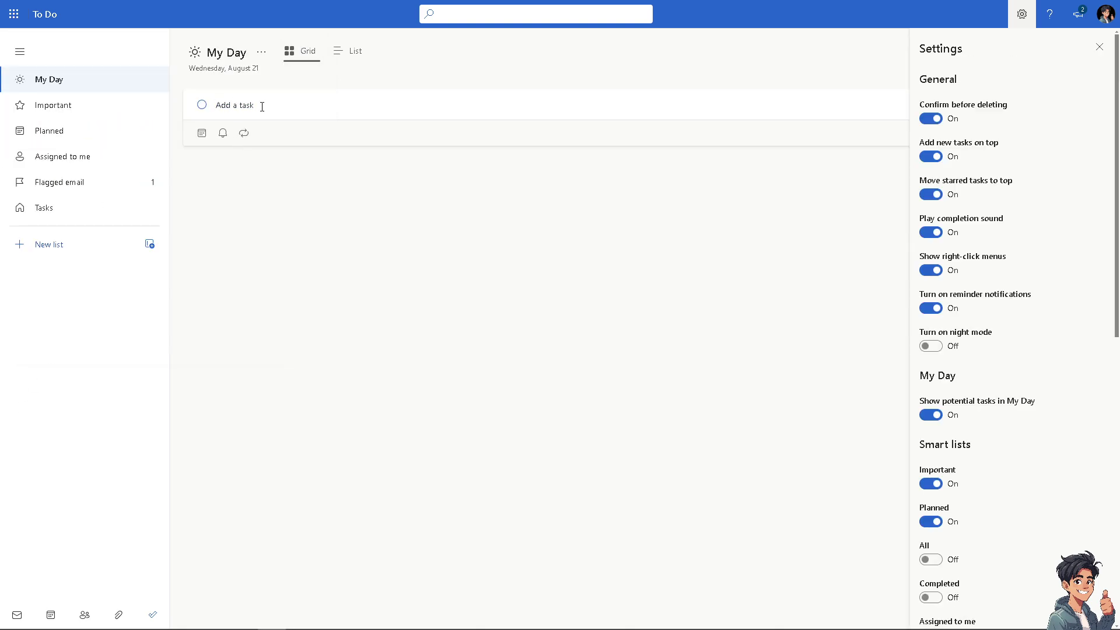
{"action": "key", "text": "ctrl+a"}
{"action": "key", "text": "BackSpace"}
{"action": "type", "text": "How to Integrate Trello with Microsoft To Do"}
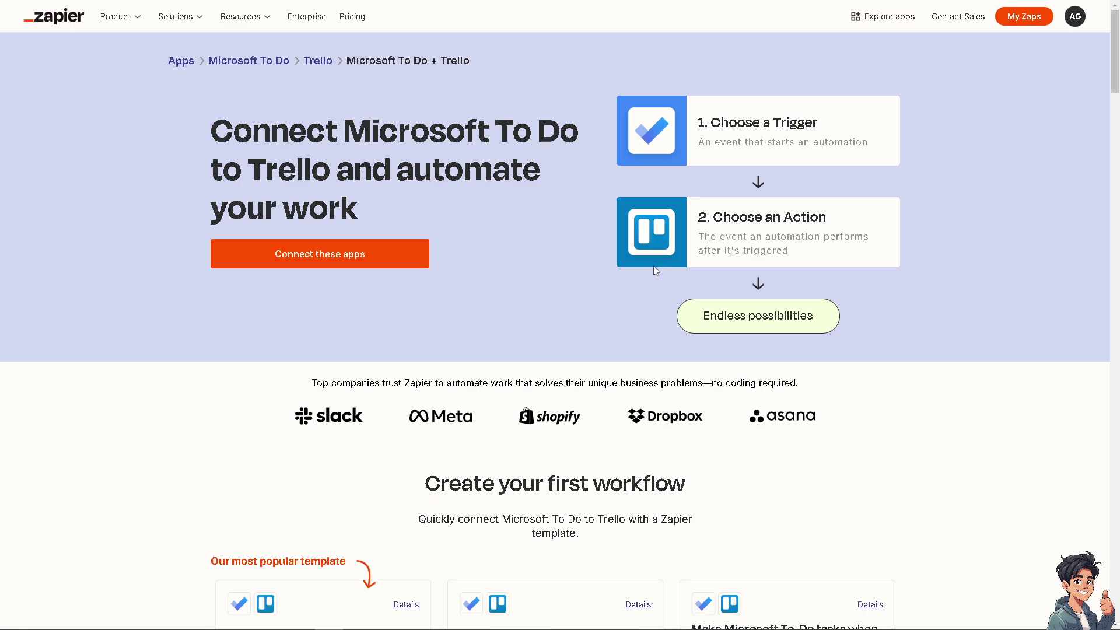
Start a Zap triggered by Microsoft To Do's Completed Task event and select the Trello step
{"action": "left_click", "coordinate": [386, 259]}
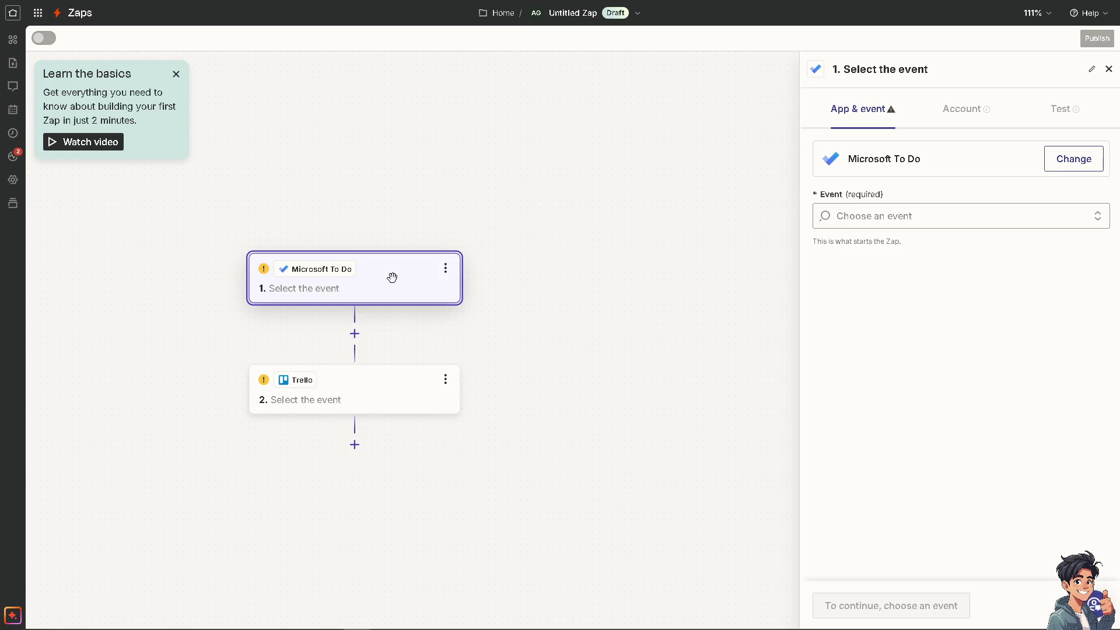
{"action": "left_click", "coordinate": [869, 216]}
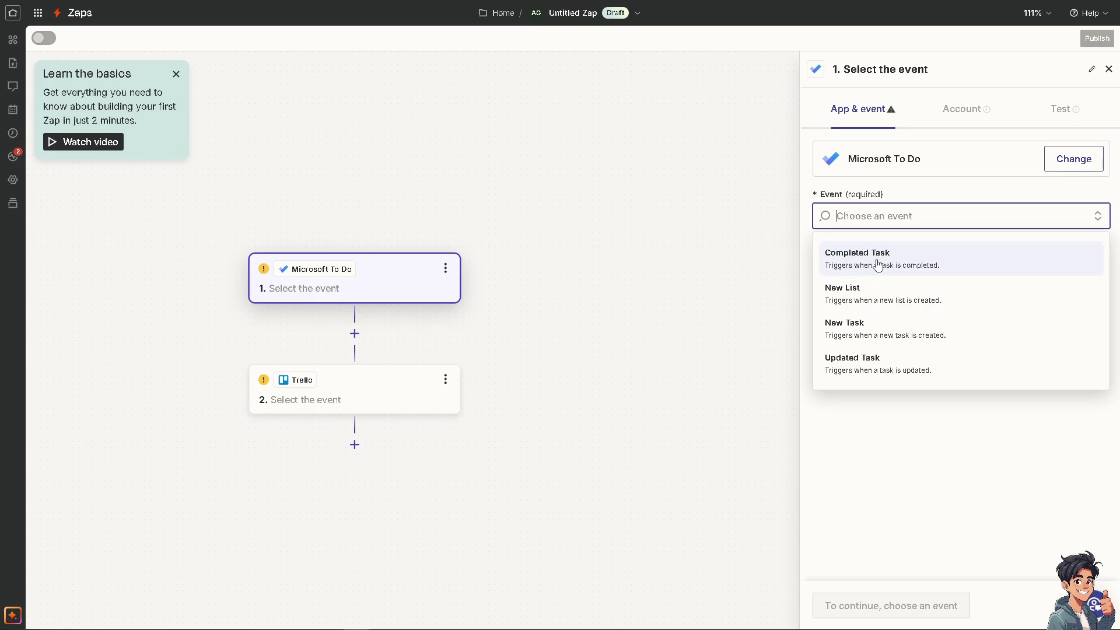
{"action": "left_click", "coordinate": [875, 261]}
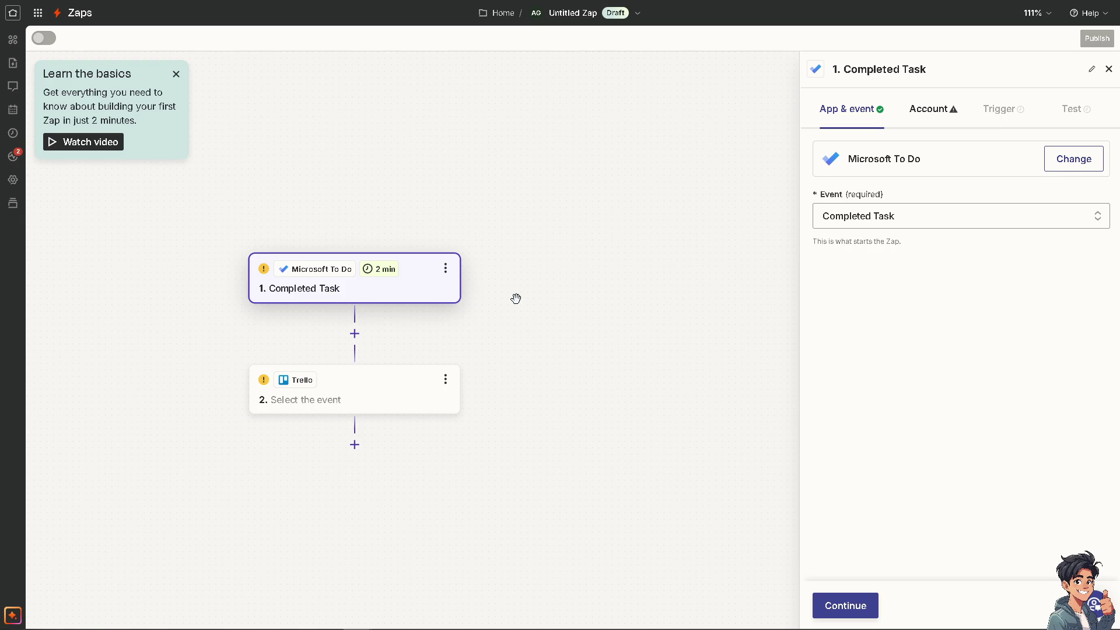
{"action": "left_click", "coordinate": [370, 393]}
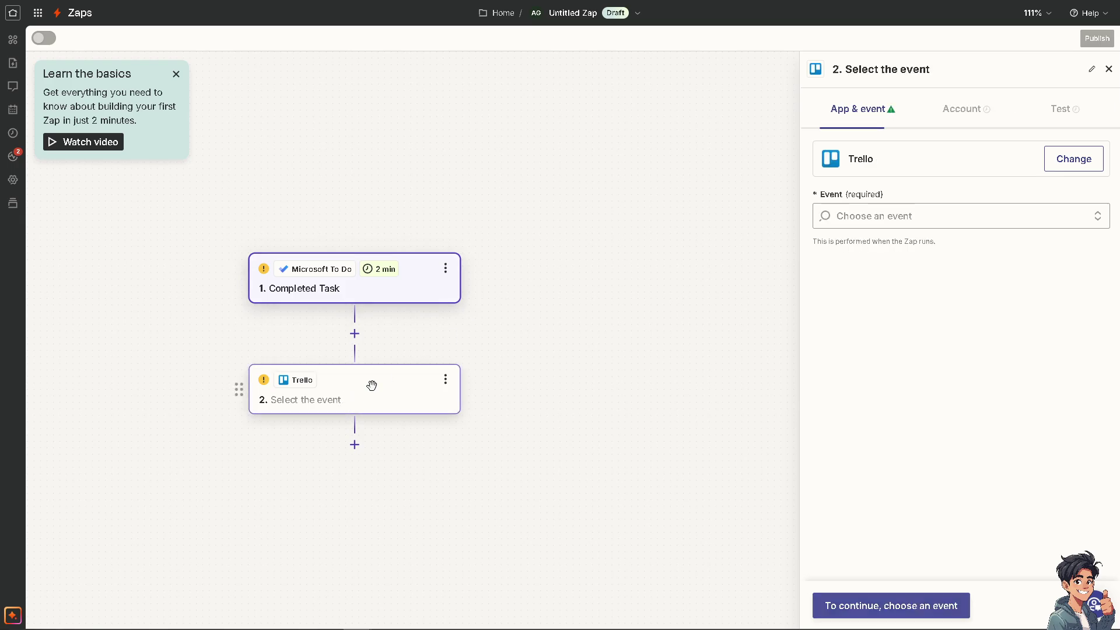
Set the Trello action to Add Label to Card and rename the Zap 'How to Integrate Trello with Microsoft To Do'
{"action": "left_click", "coordinate": [872, 216]}
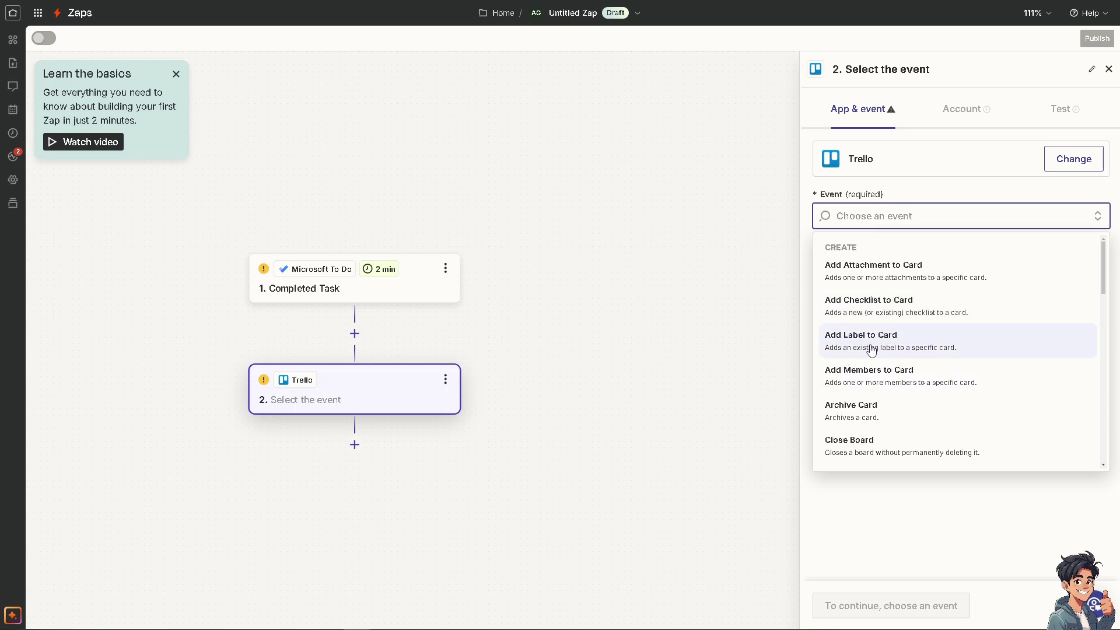
{"action": "left_click", "coordinate": [871, 350]}
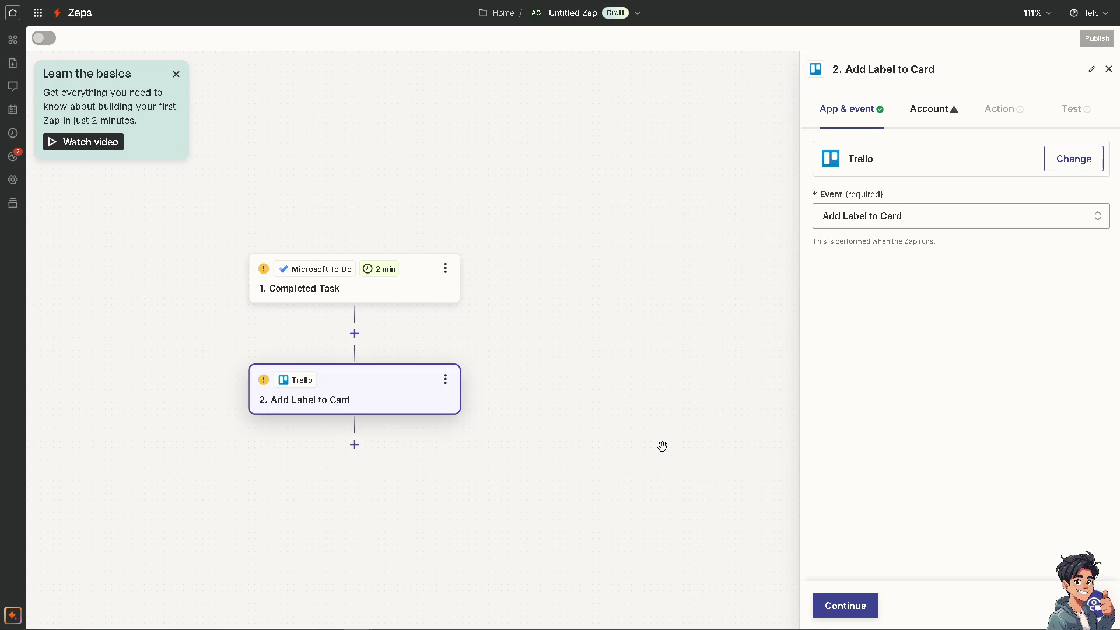
{"action": "left_click", "coordinate": [565, 12]}
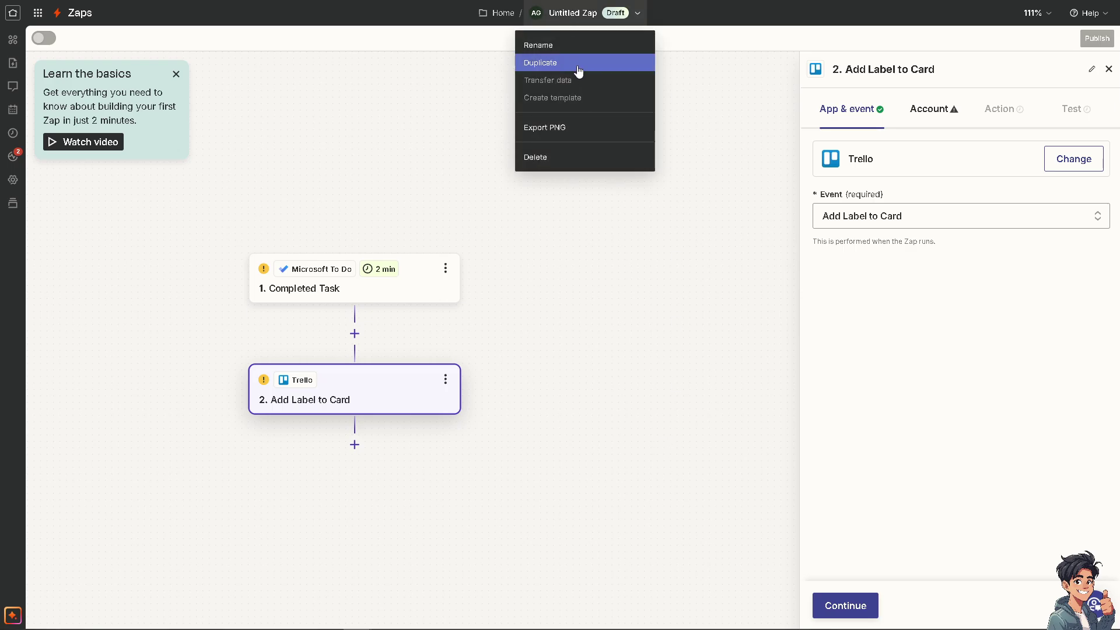
{"action": "left_click", "coordinate": [579, 63]}
{"action": "type", "text": "How to Integrate Trello with Microsoft To Do"}
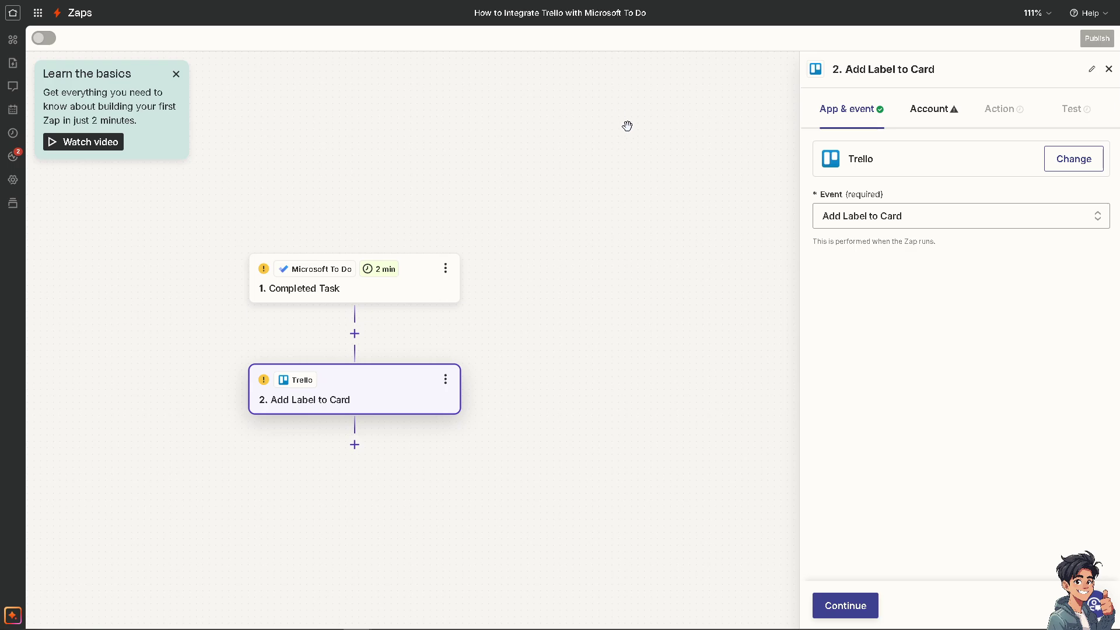
Save the Zap name, then in Make choose Watch Tasks, browse Trello actions and swap apps
{"action": "left_click", "coordinate": [638, 102]}
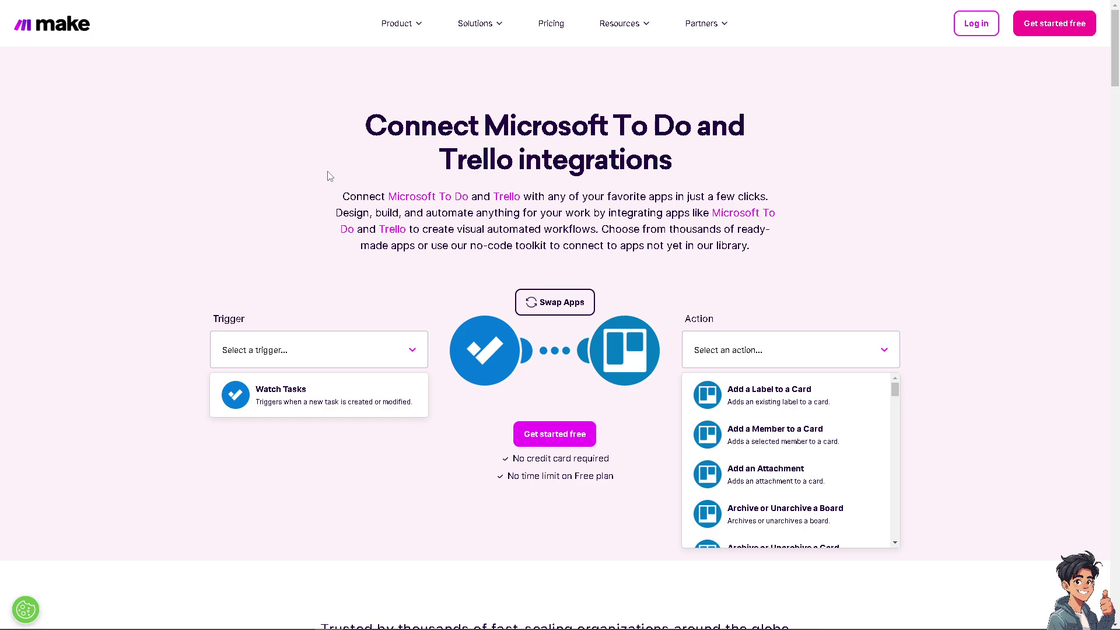
{"action": "left_click", "coordinate": [361, 357]}
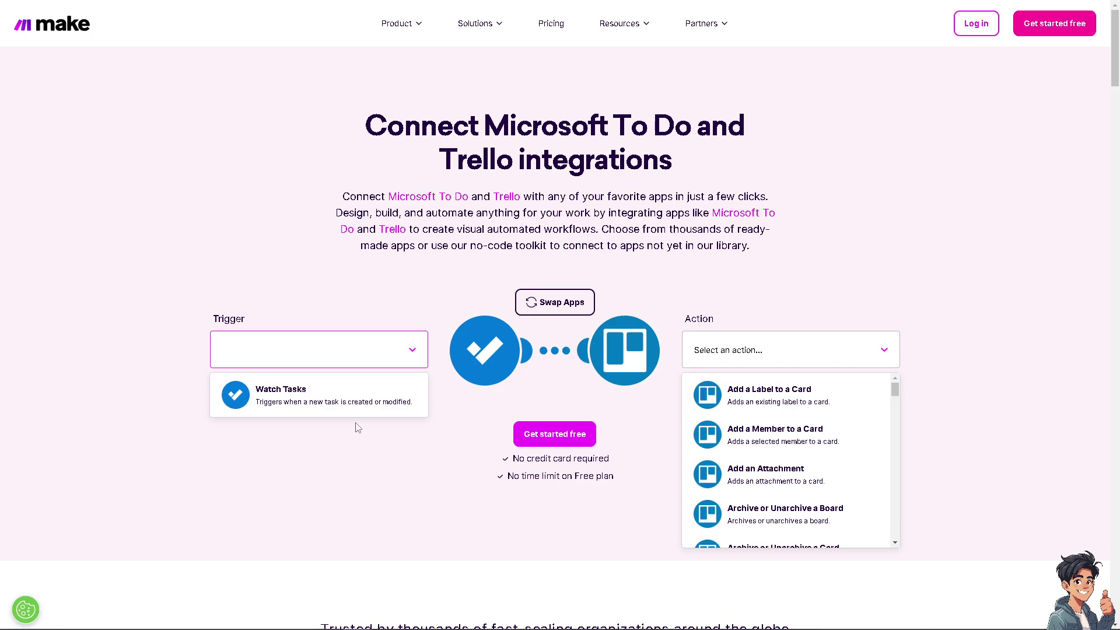
{"action": "left_click", "coordinate": [280, 395]}
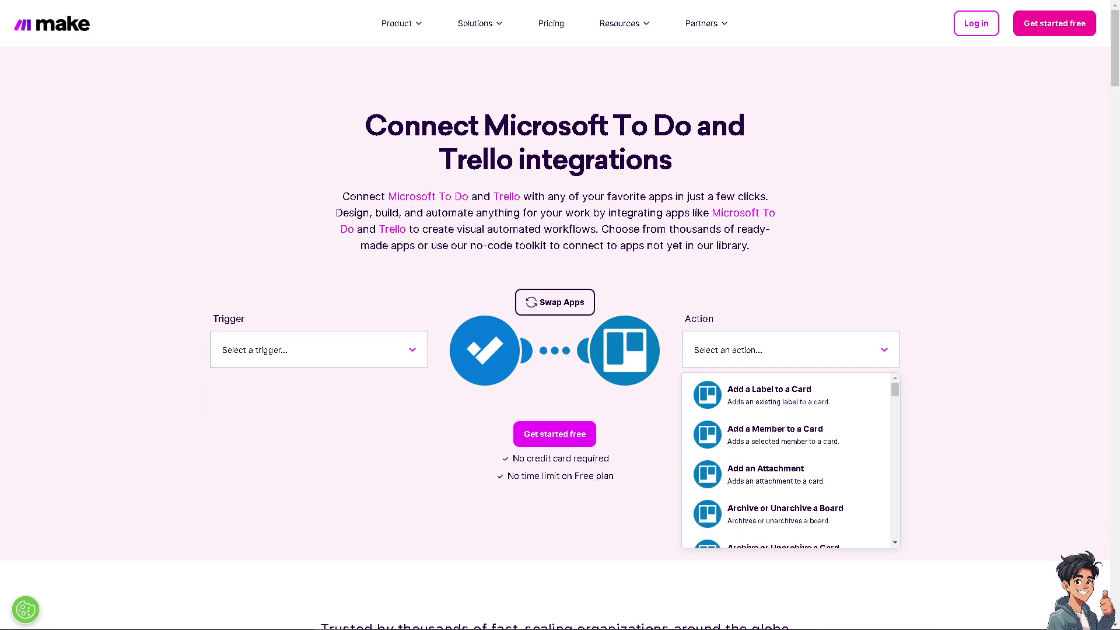
{"action": "scroll", "coordinate": [449, 344], "scroll_direction": "down", "scroll_amount": 1}
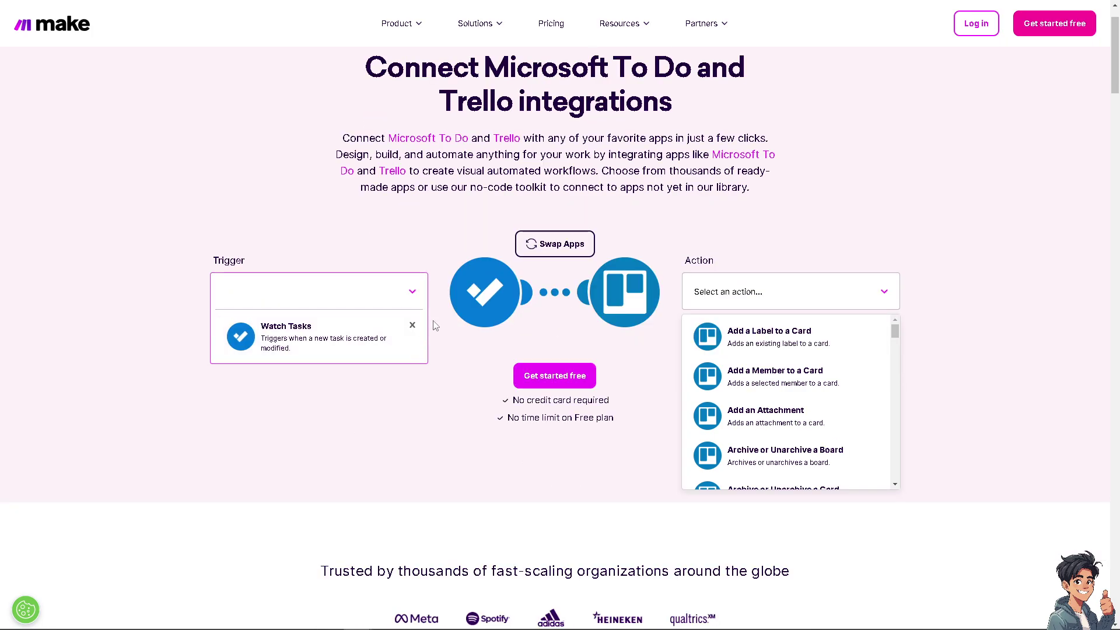
{"action": "left_click", "coordinate": [280, 336]}
{"action": "left_click", "coordinate": [731, 297]}
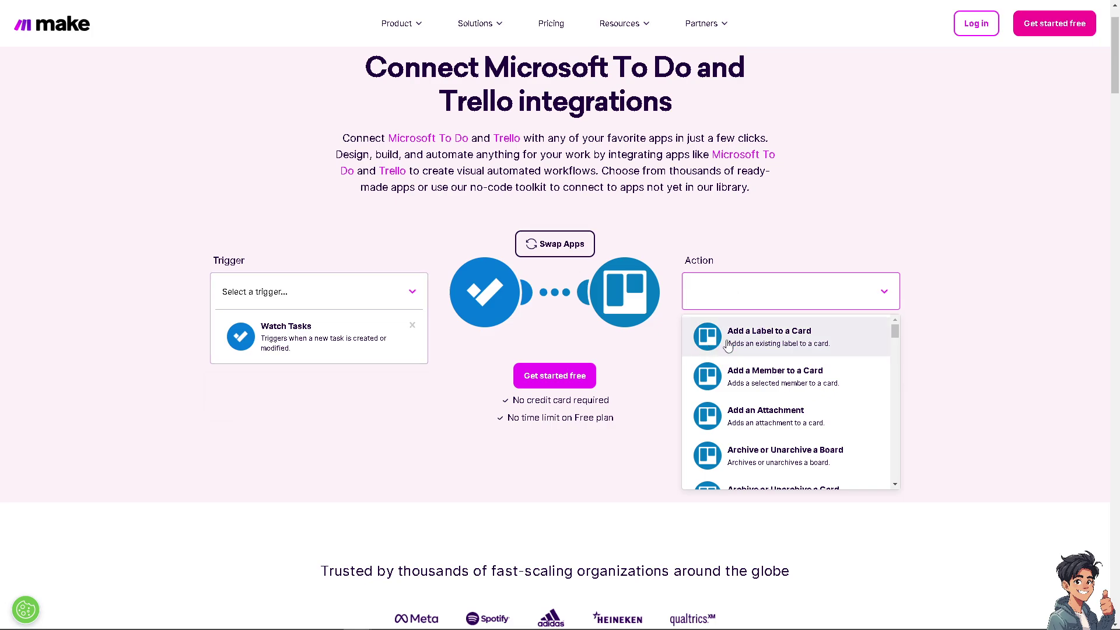
{"action": "scroll", "coordinate": [770, 388], "scroll_direction": "down", "scroll_amount": 1}
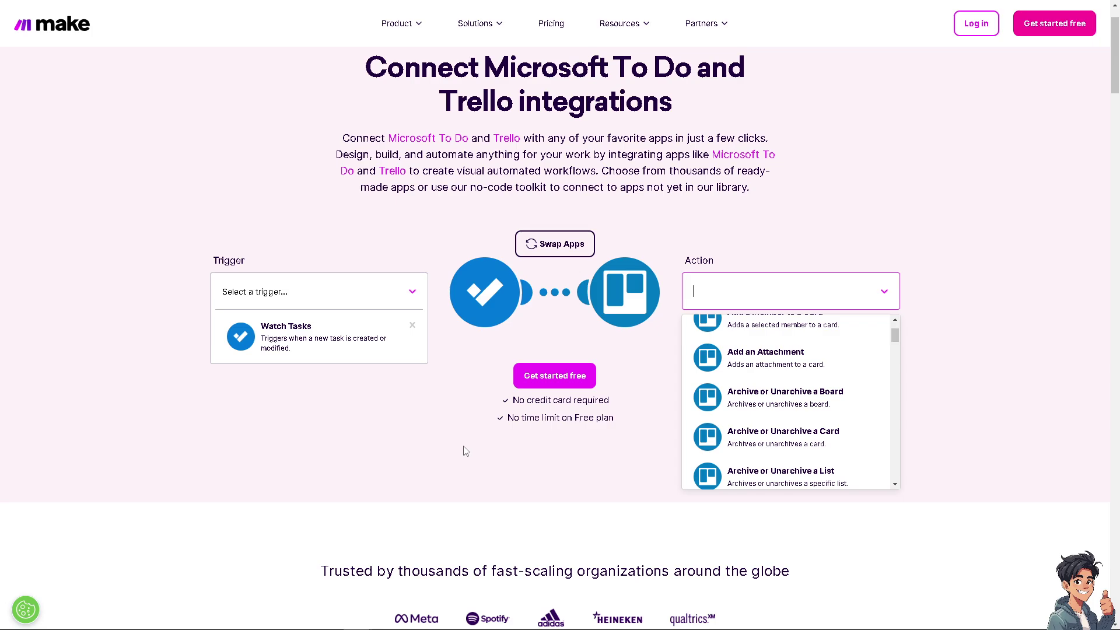
{"action": "left_click", "coordinate": [582, 245]}
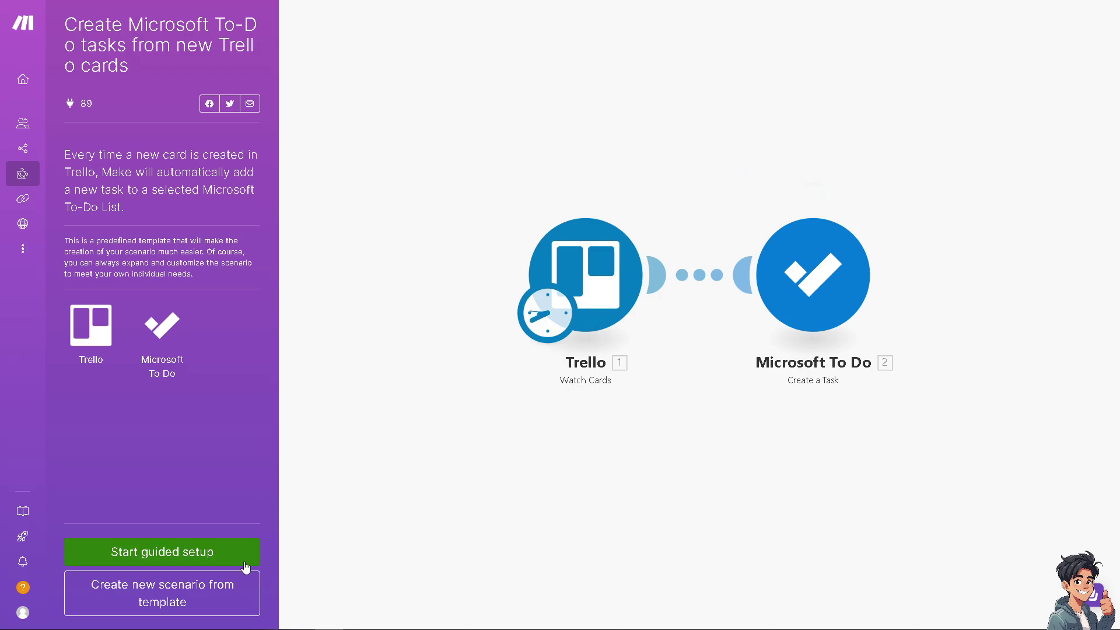
Create a Make scenario from the Trello Watch Cards to To Do template, titled 'How to Integrate Trello with Microsoft To Do'
{"action": "left_click", "coordinate": [222, 590]}
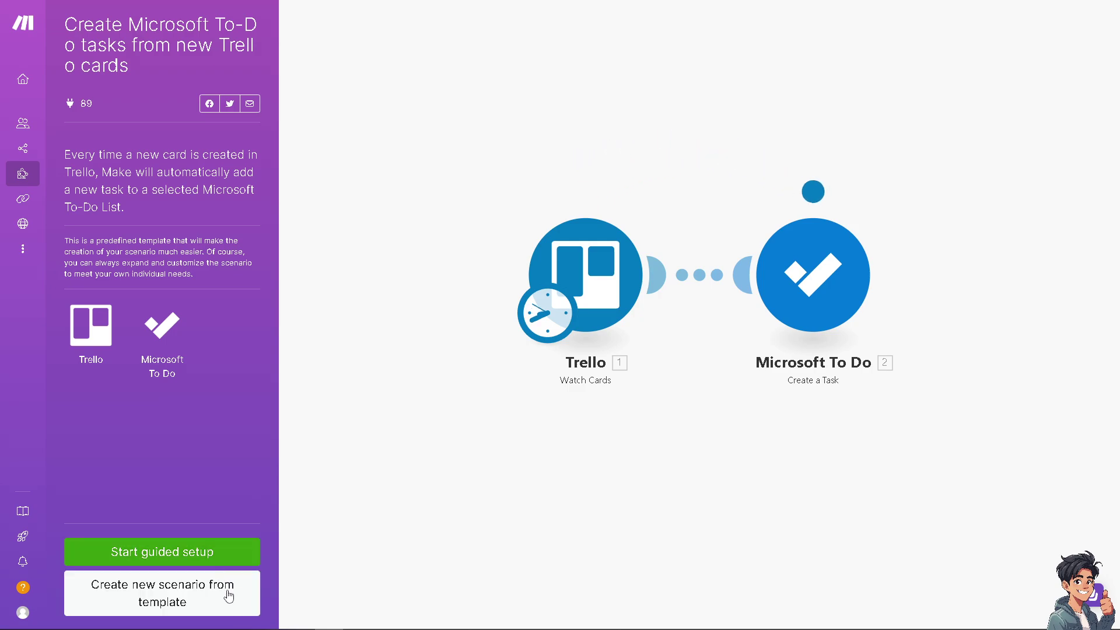
{"action": "left_click", "coordinate": [225, 592]}
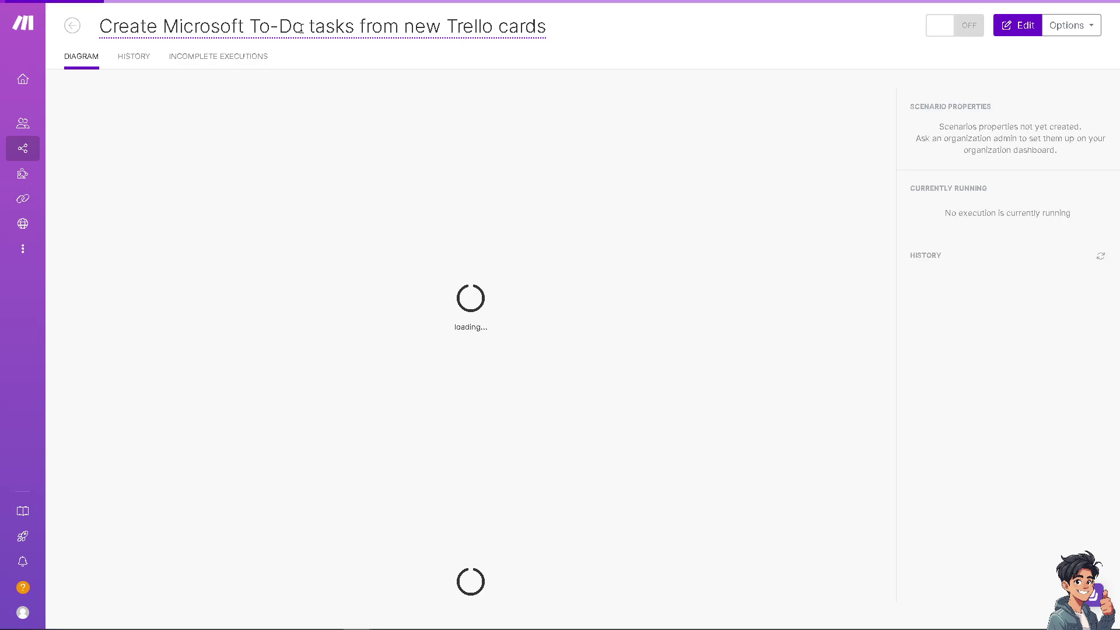
{"action": "triple_click", "coordinate": [304, 28]}
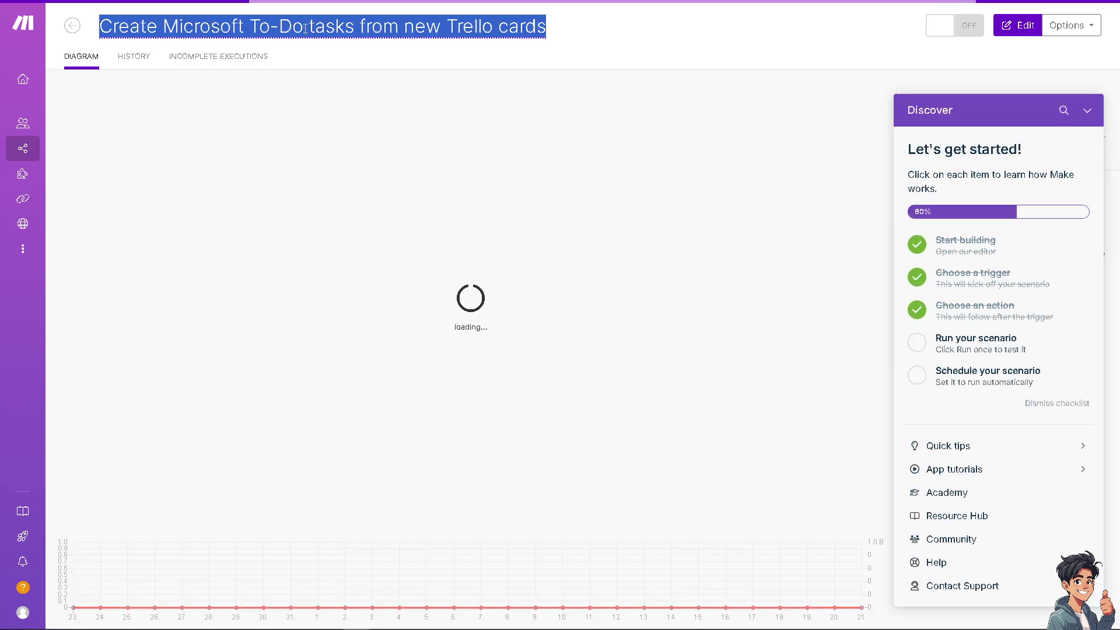
{"action": "type", "text": "How to Integrate Trello with Microsoft To Do"}
{"action": "key", "text": "Return"}
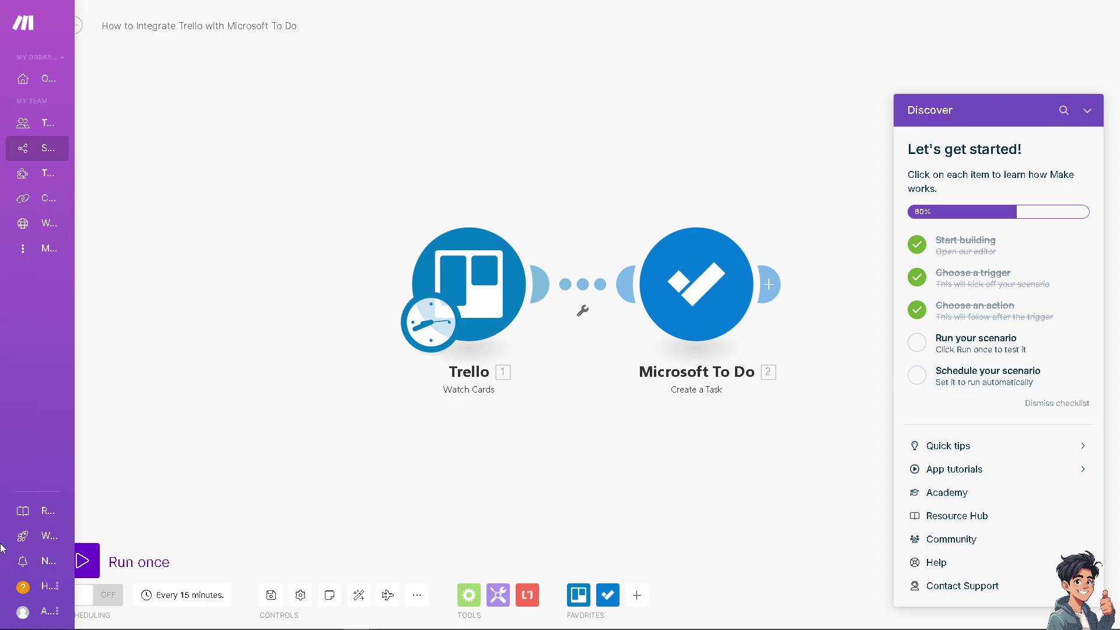
Test the scenario with one run, then turn scheduling on at regular 15-minute intervals
{"action": "left_click", "coordinate": [85, 560]}
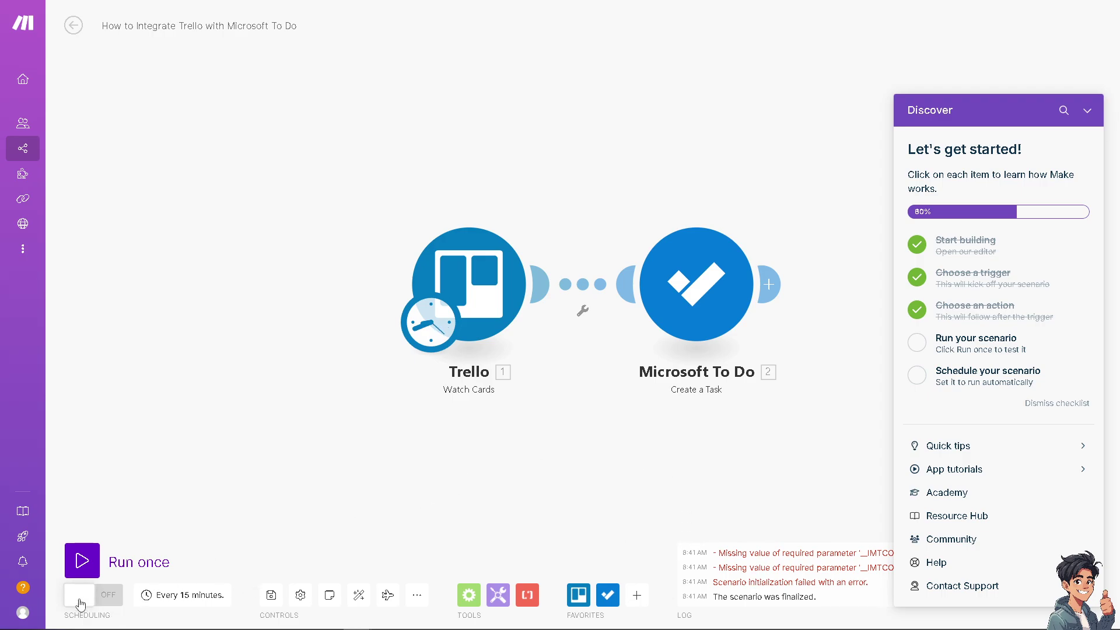
{"action": "left_click", "coordinate": [106, 601]}
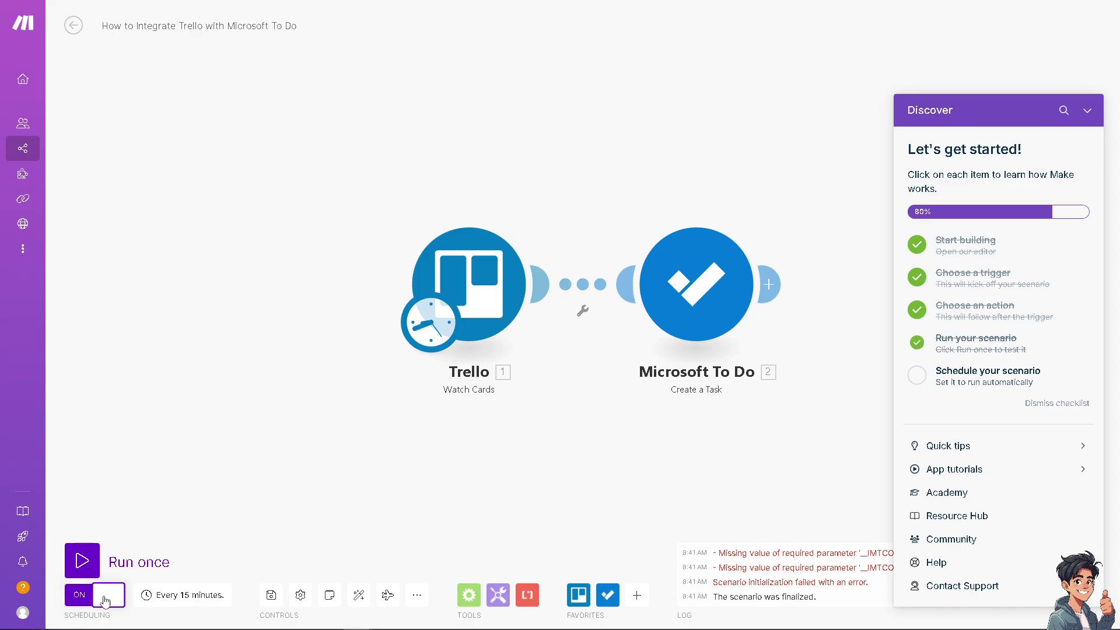
{"action": "left_click", "coordinate": [203, 601]}
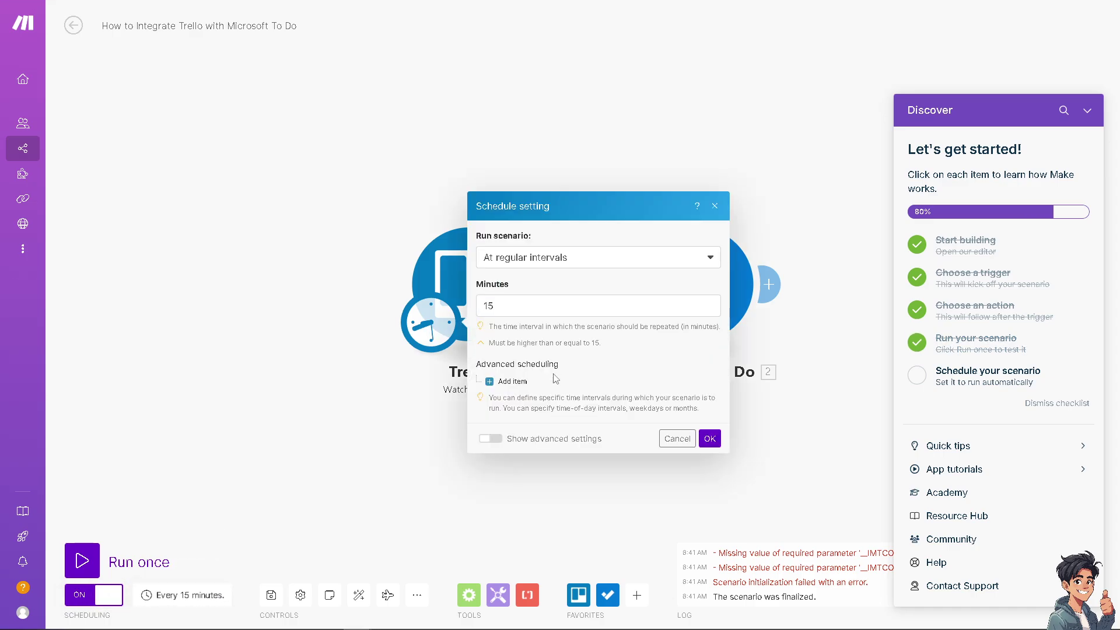
{"action": "left_click", "coordinate": [695, 263]}
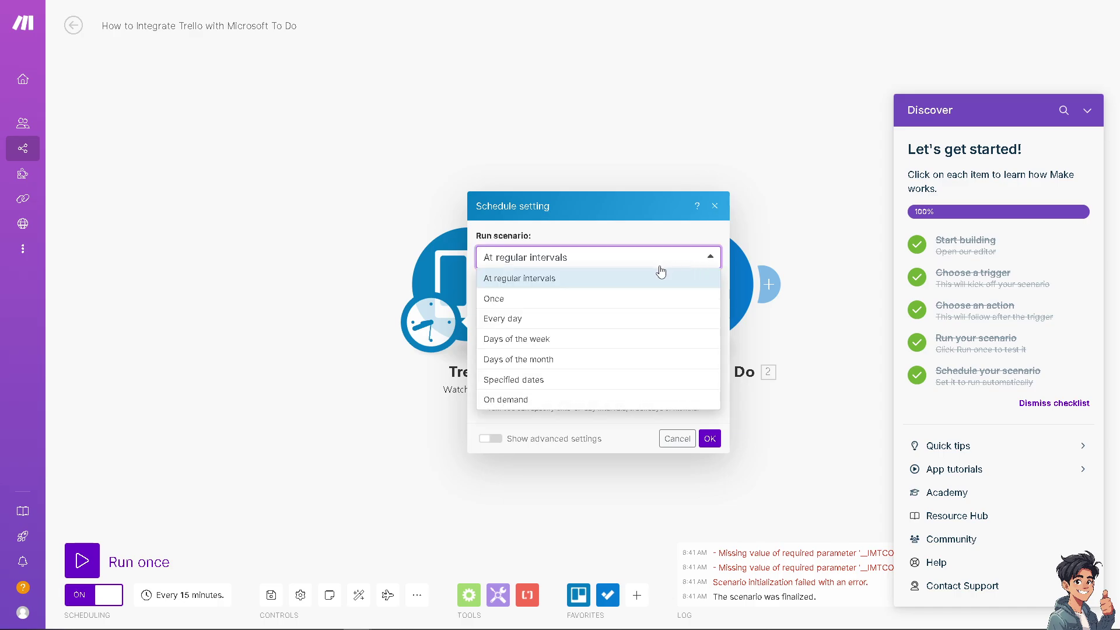
{"action": "left_click", "coordinate": [589, 209]}
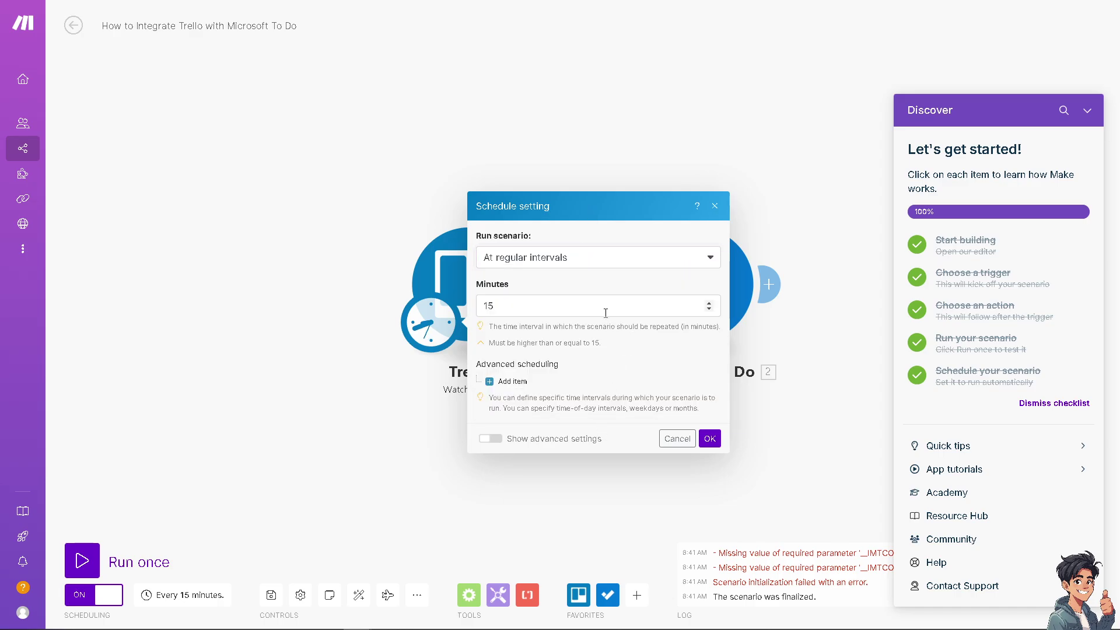
{"action": "left_click", "coordinate": [605, 307]}
{"action": "left_click_drag", "start_coordinate": [605, 307], "coordinate": [461, 312]}
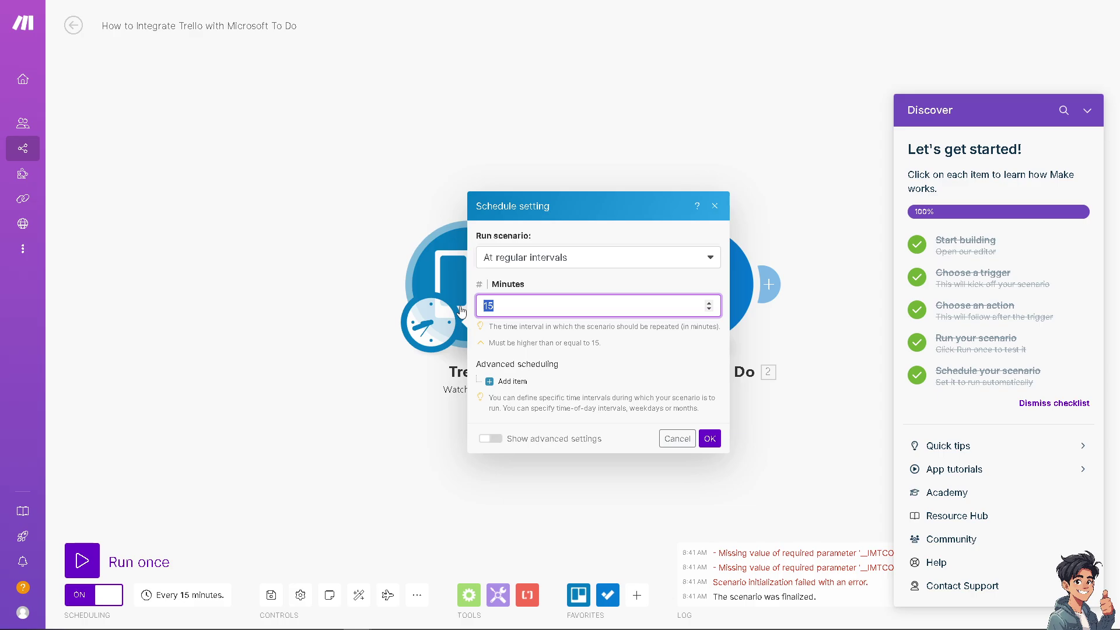
{"action": "left_click", "coordinate": [461, 310]}
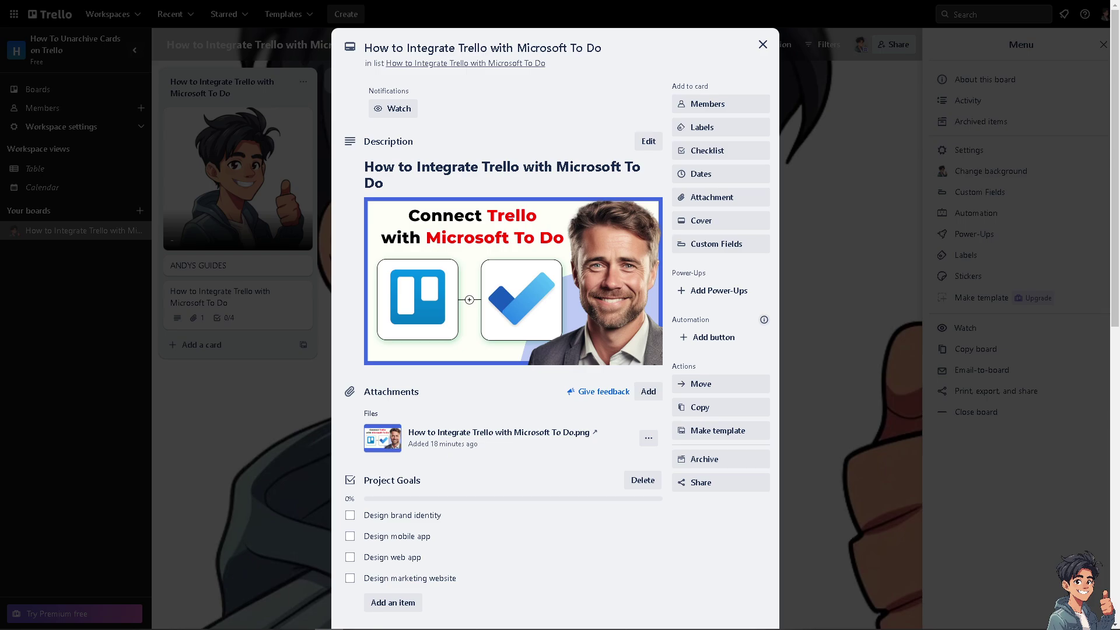
Close the 'How to Integrate Trello with Microsoft To Do' card to view the board's list
{"action": "left_click", "coordinate": [769, 46]}
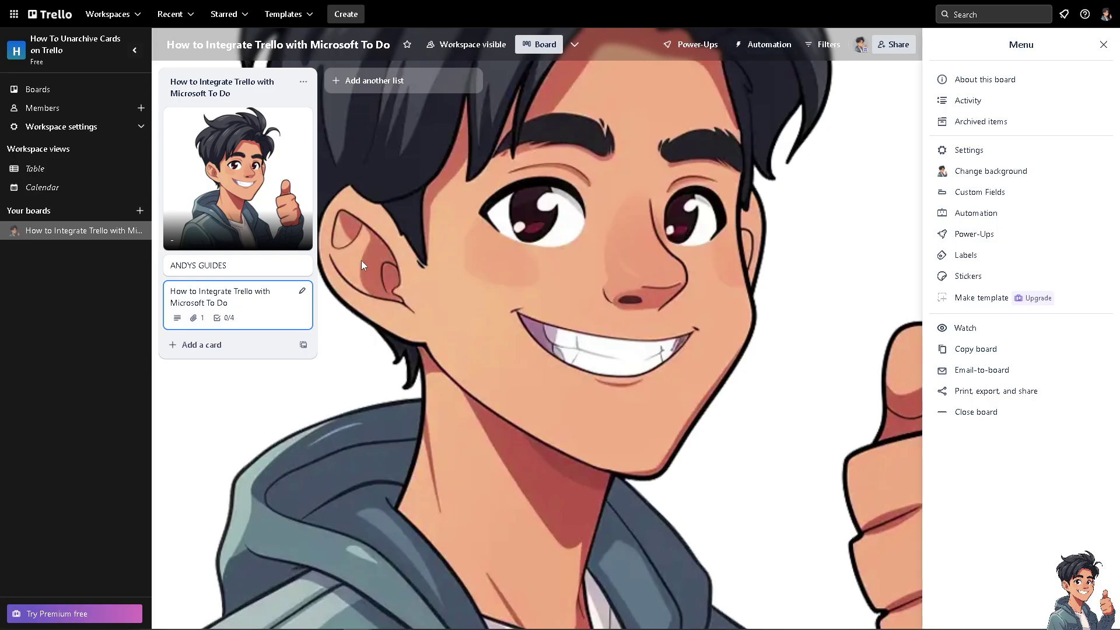